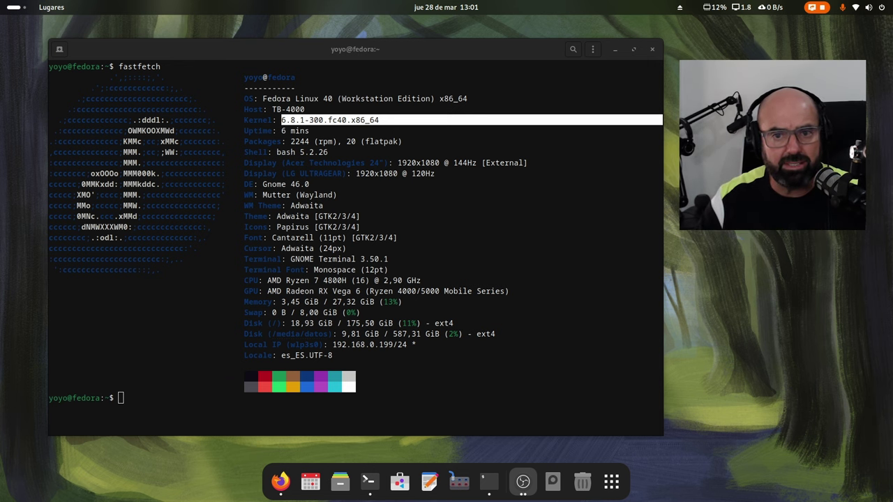
# Step: Review the global audio devices in the OBS settings, close them without changes, and minimize the terminal window
pyautogui.moveTo(0, 101); pyautogui.dragTo(322, 93)
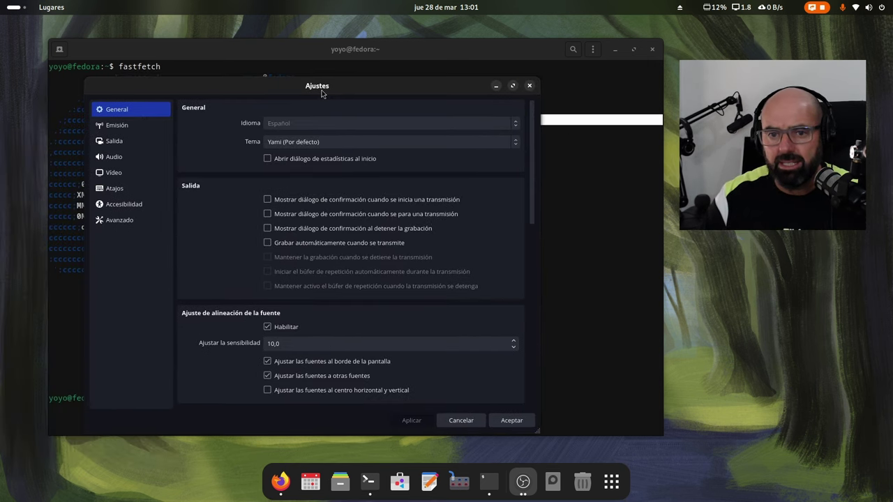
pyautogui.click(142, 157)
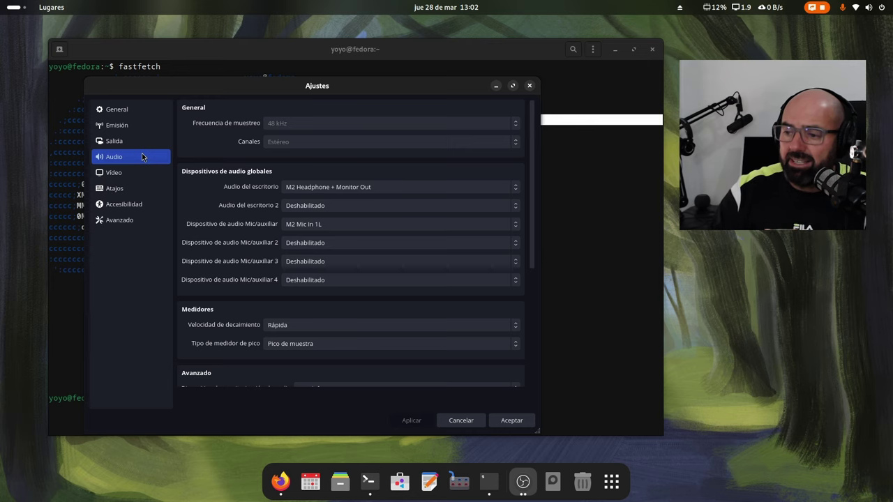
pyautogui.click(459, 419)
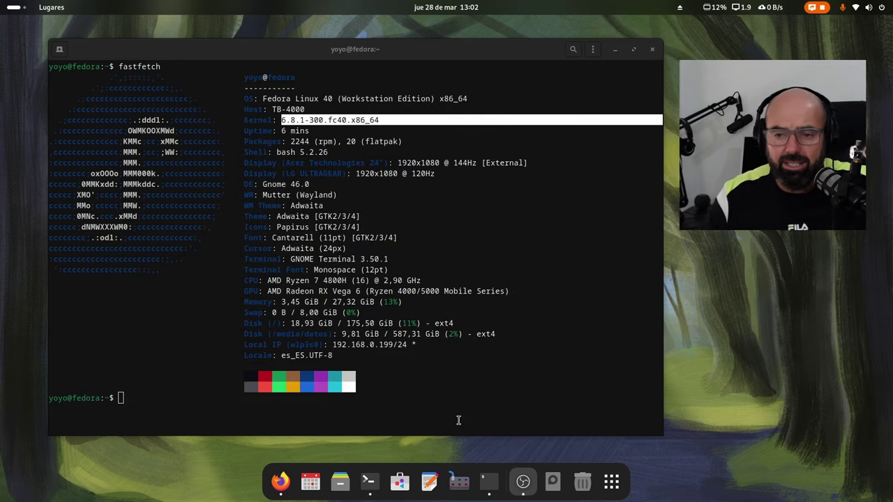
pyautogui.click(617, 50)
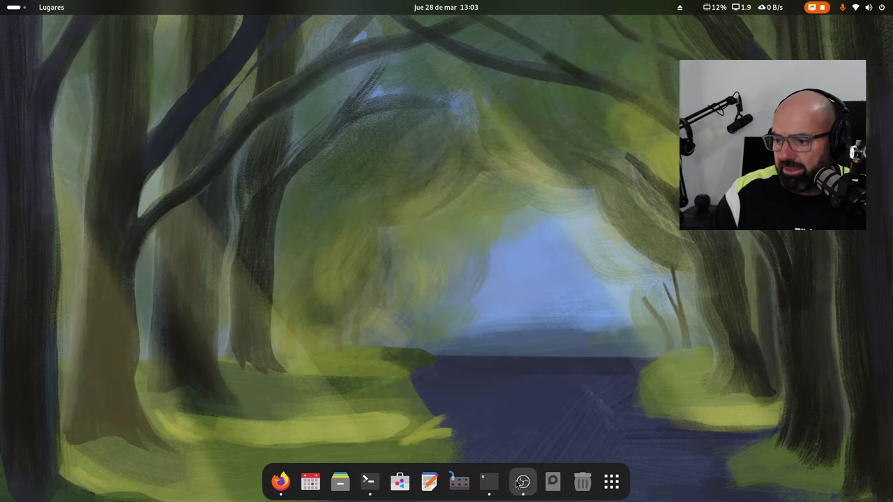
# Step: Review the alsa-ucm package information in the terminal and the Arch Linux pages for alsa-ucm-conf and alsa-card-profiles in Firefox
pyautogui.click(489, 481)
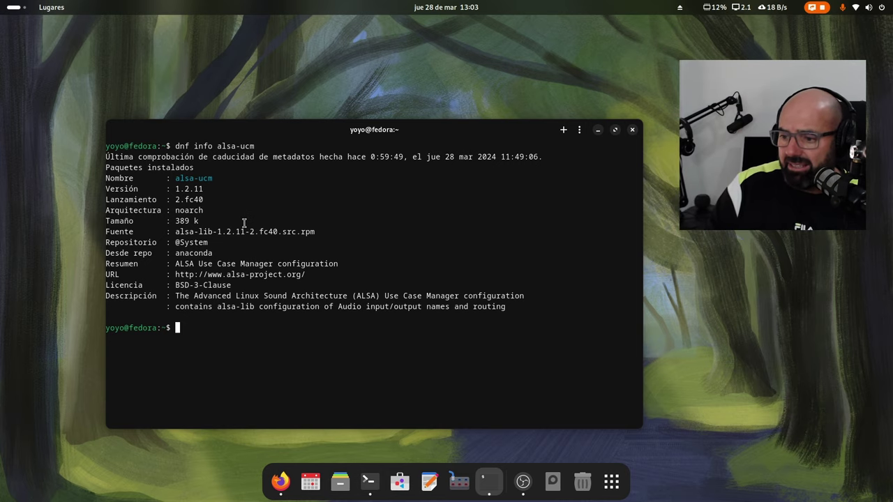
pyautogui.click(279, 481)
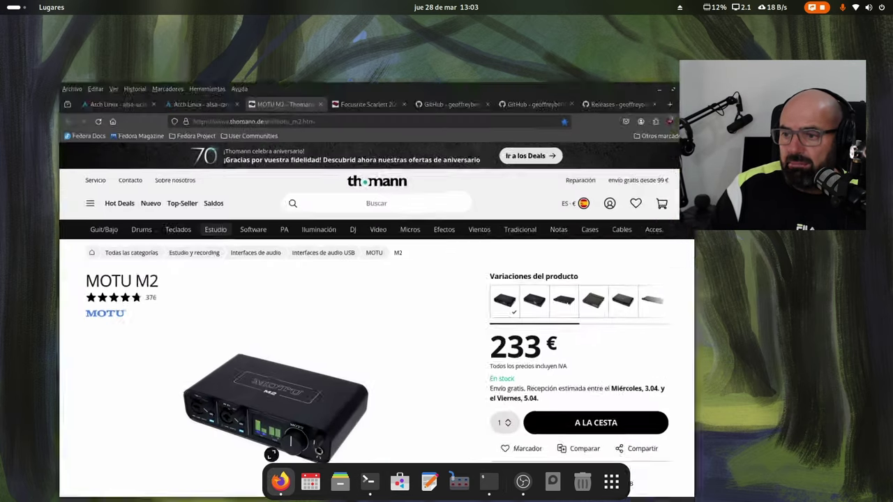
pyautogui.click(98, 46)
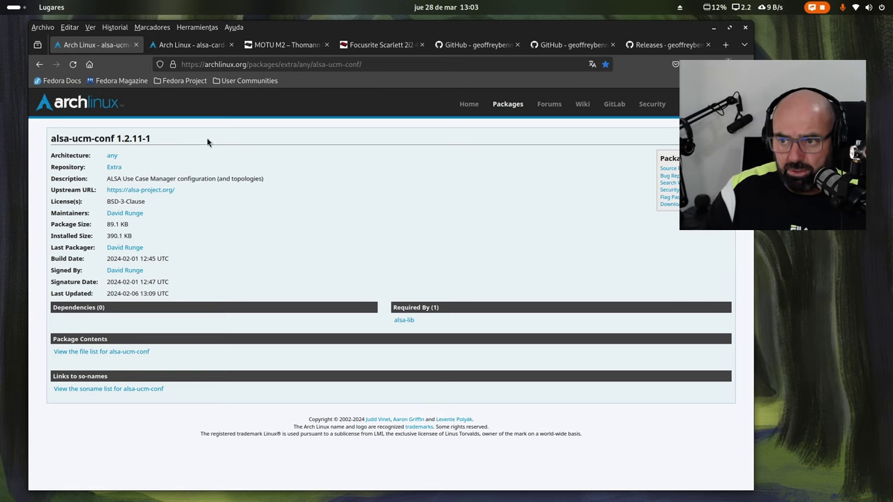
pyautogui.click(214, 48)
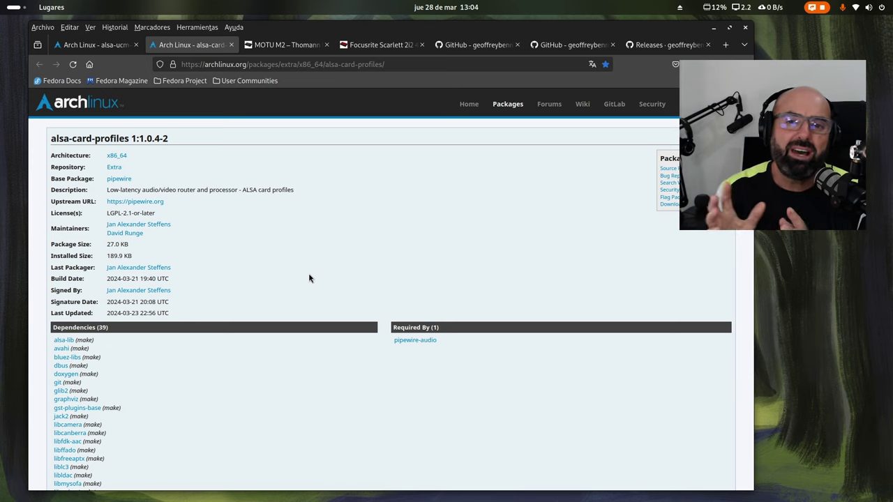
pyautogui.click(105, 46)
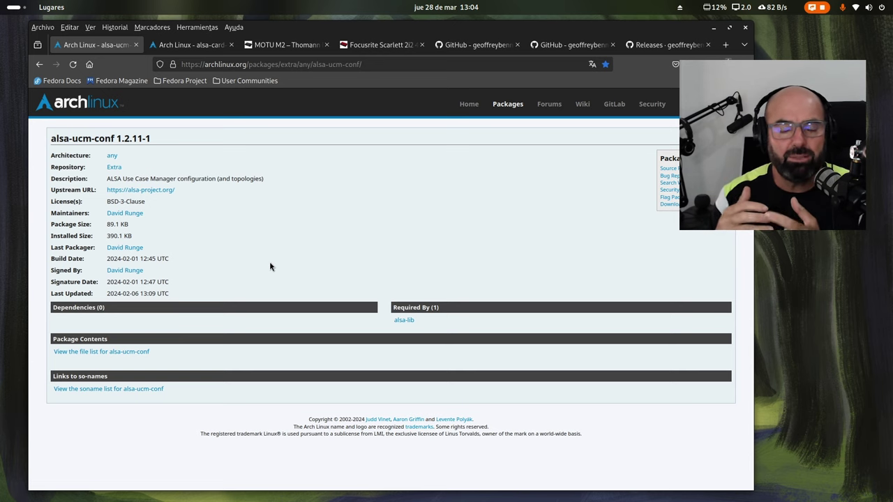
# Step: View the enlarged product photo of the MOTU M2 on the Thomann page, then minimize the browser and terminal
pyautogui.click(279, 45)
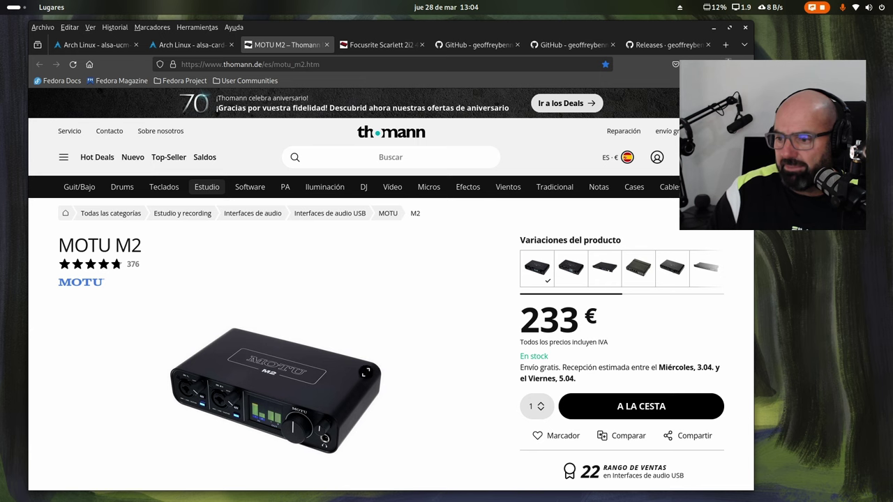
pyautogui.click(425, 369)
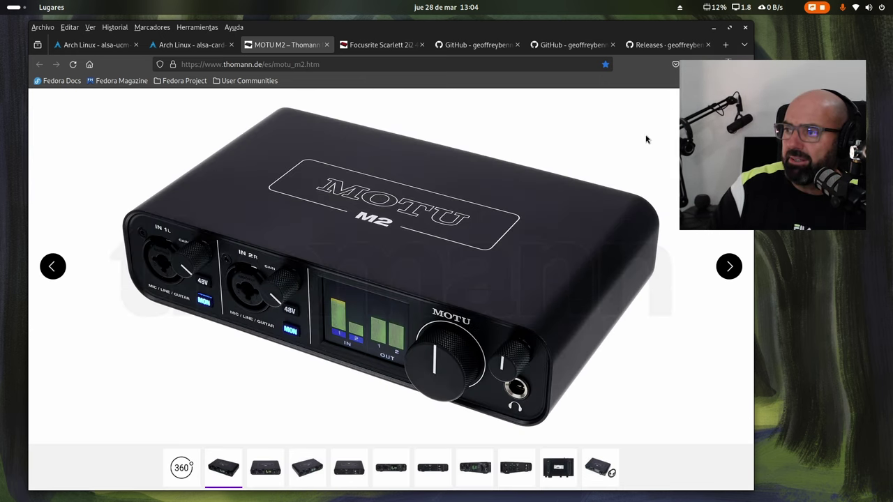
pyautogui.click(714, 27)
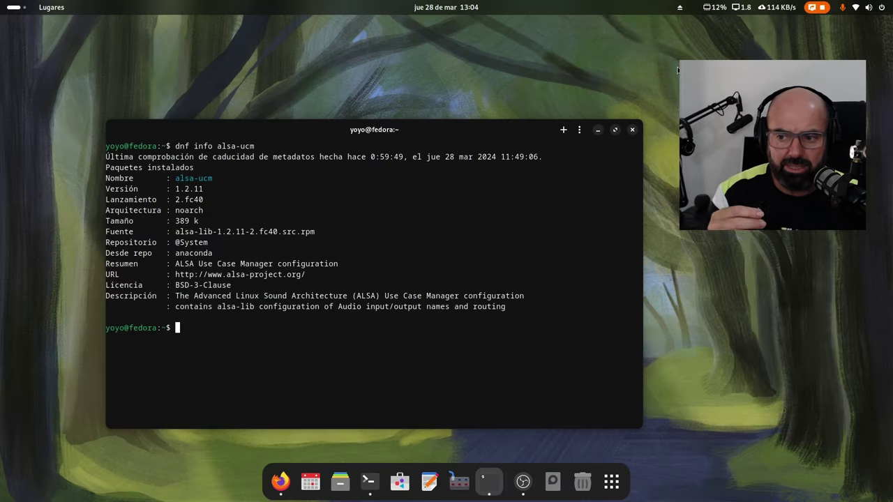
pyautogui.click(598, 130)
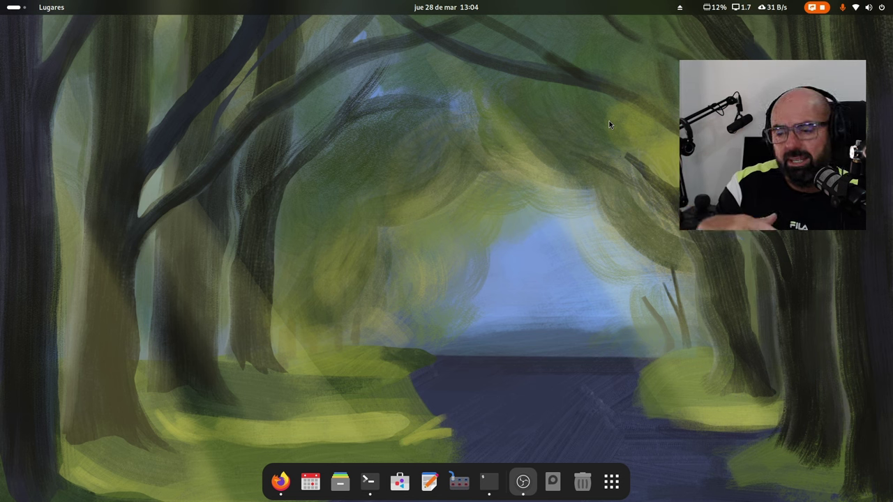
# Step: Open the system's sound settings and examine the available input devices, keeping the current selection
pyautogui.click(887, 6)
pyautogui.click(768, 36)
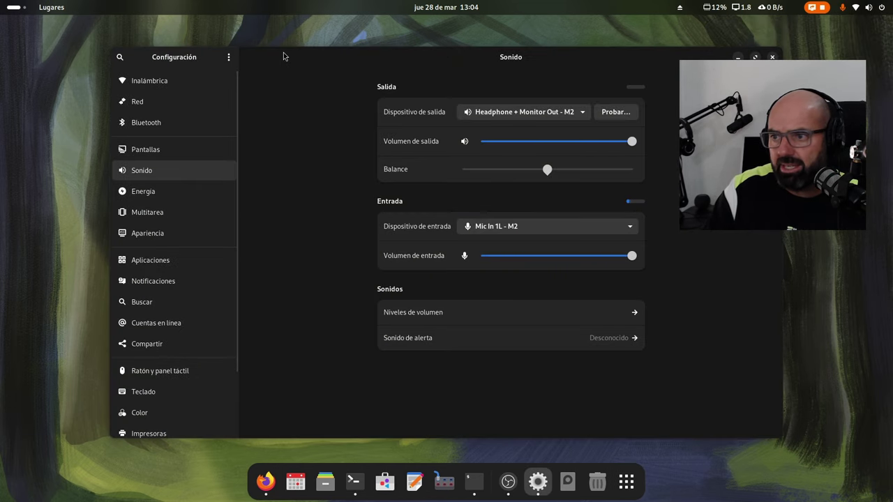
pyautogui.moveTo(283, 52); pyautogui.dragTo(221, 52)
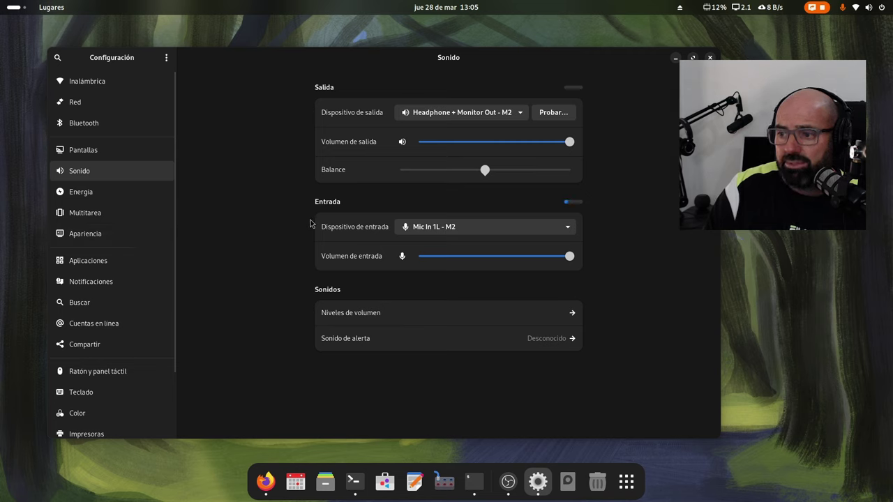
pyautogui.click(488, 227)
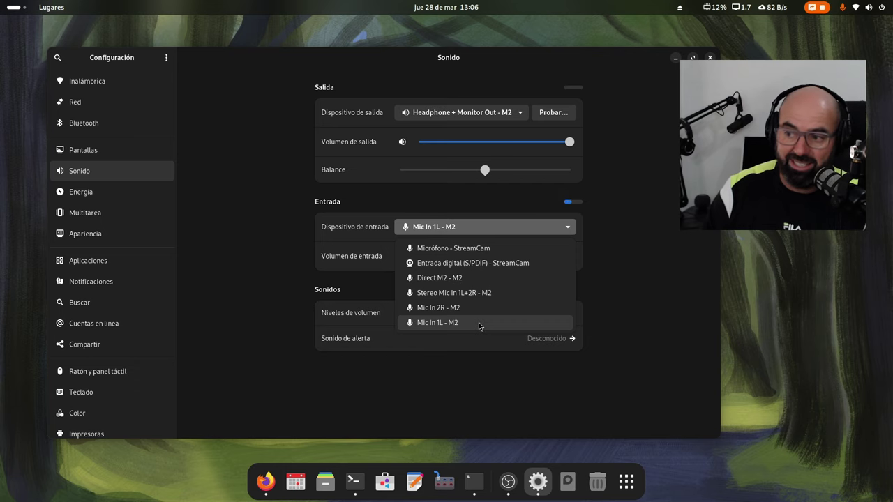
pyautogui.click(497, 384)
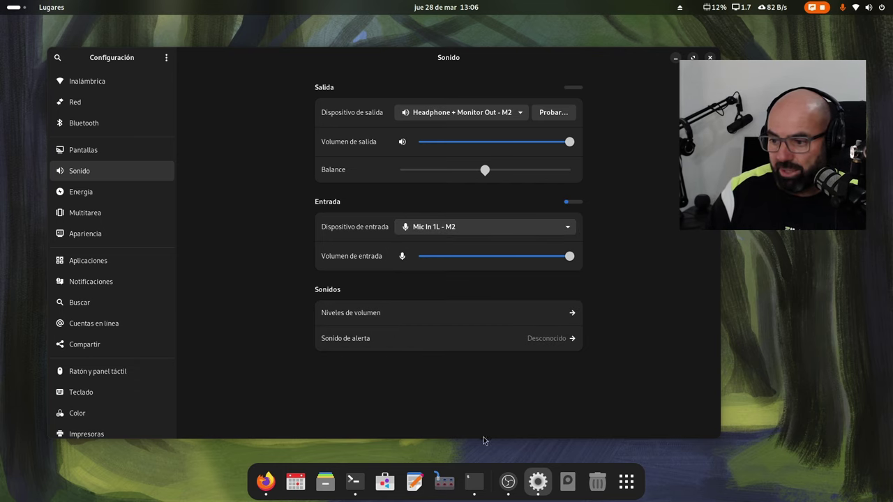
# Step: Return to Firefox to view the MOTU M2's front photo and the alsa-ucm-conf page, then minimize the browser and sound settings
pyautogui.click(265, 481)
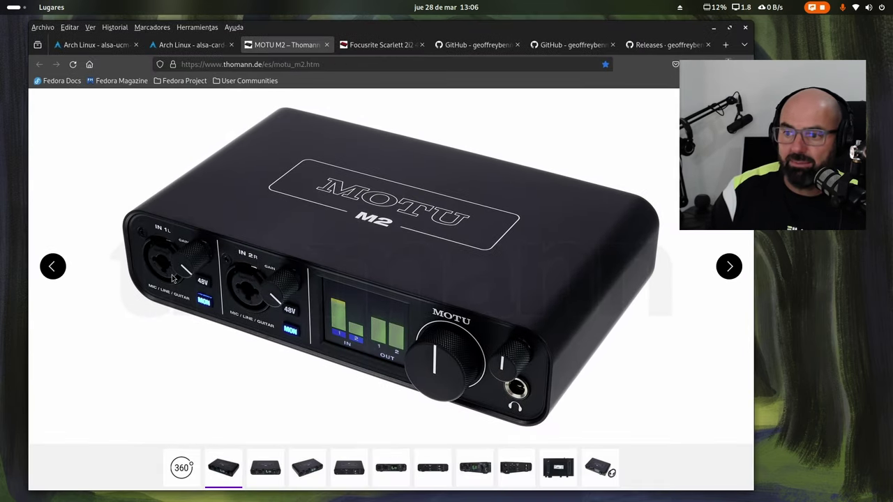
pyautogui.click(727, 268)
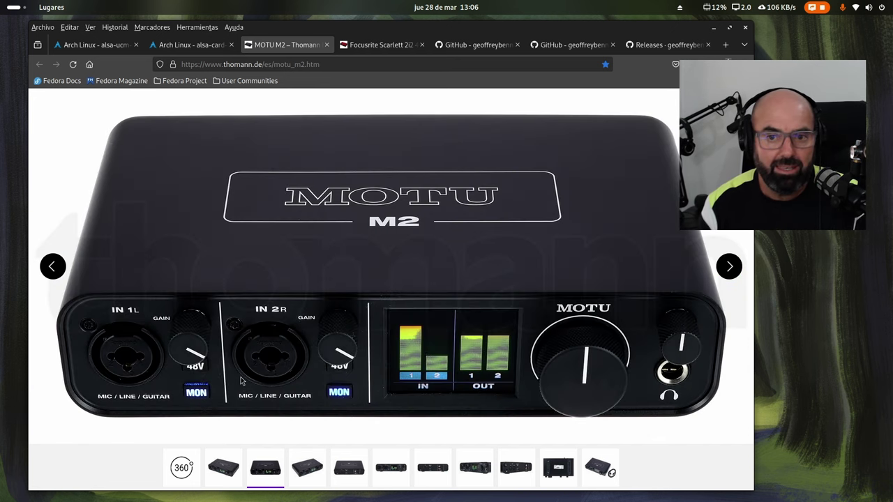
pyautogui.click(103, 46)
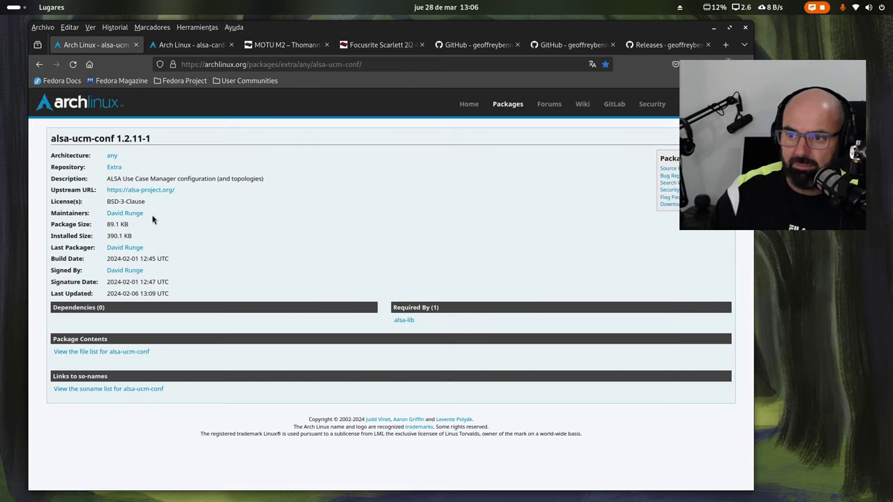
pyautogui.click(714, 29)
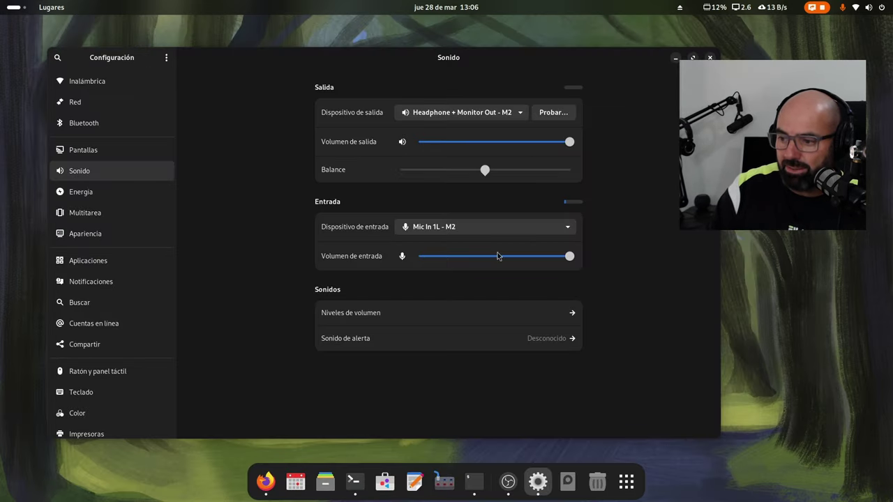
pyautogui.click(675, 58)
# Step: Open the file manager and browse the Fedora Linux disk to the folder /usr/share/alsa
pyautogui.click(325, 482)
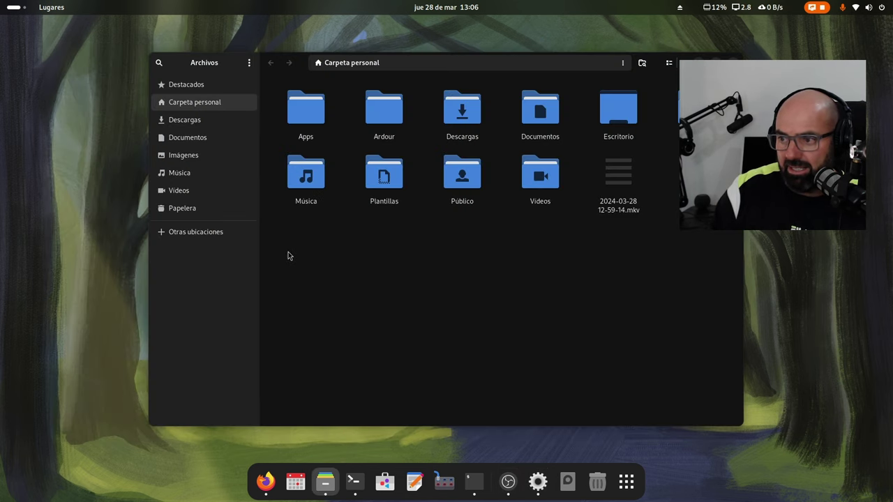
pyautogui.click(199, 232)
pyautogui.moveTo(412, 63); pyautogui.dragTo(392, 60)
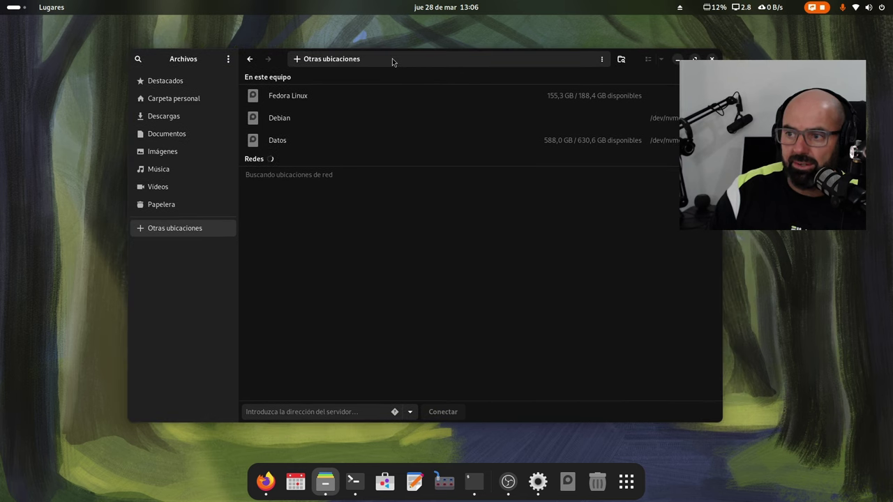
pyautogui.click(288, 98)
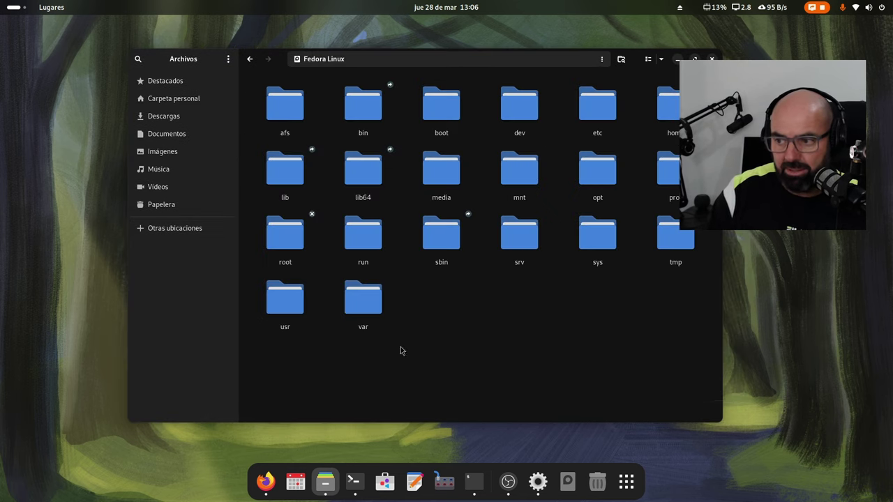
pyautogui.click(285, 302)
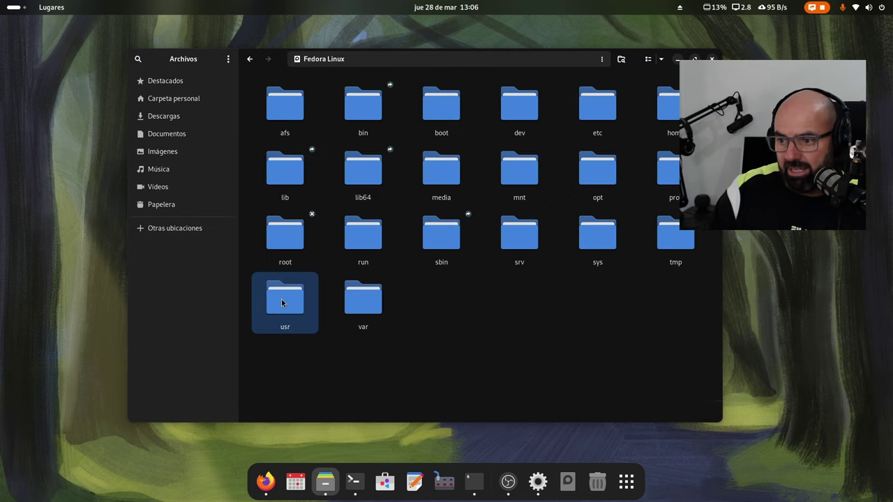
pyautogui.press('Return')
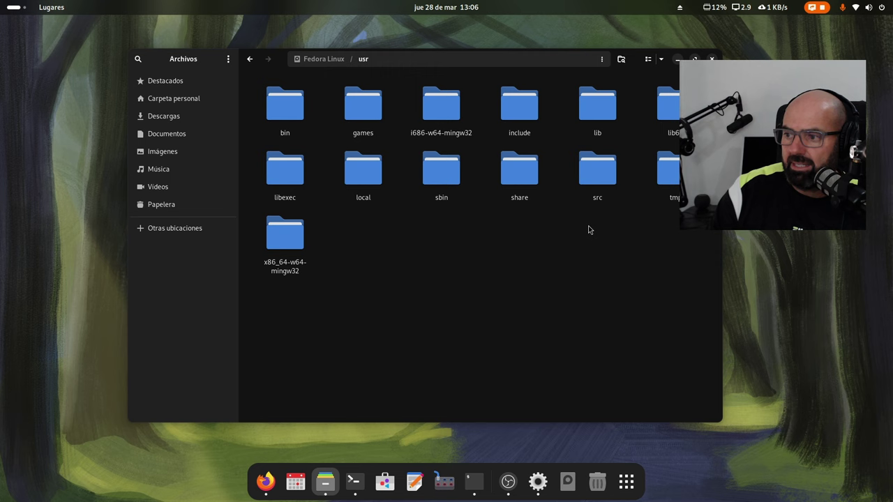
pyautogui.doubleClick(520, 171)
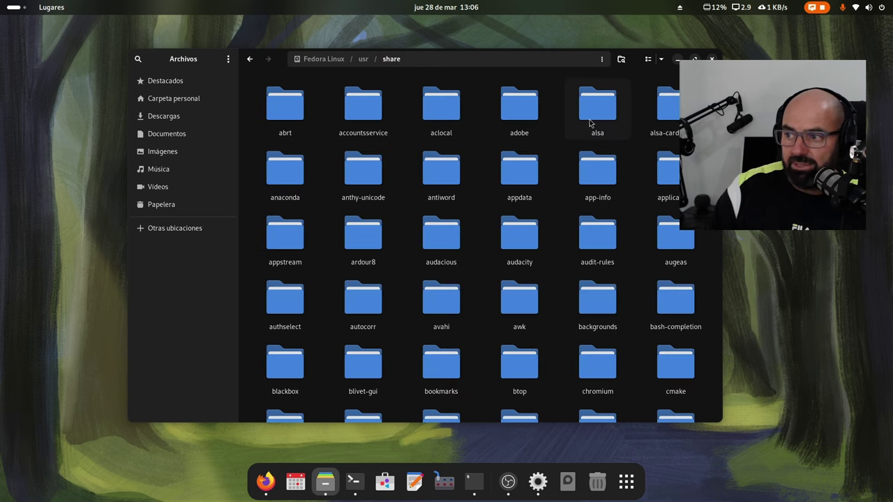
pyautogui.doubleClick(591, 123)
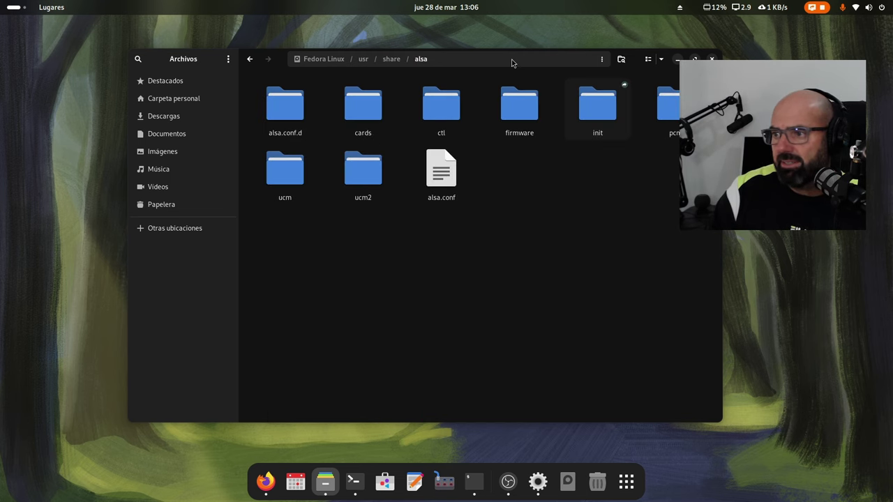
pyautogui.moveTo(512, 63); pyautogui.dragTo(423, 71)
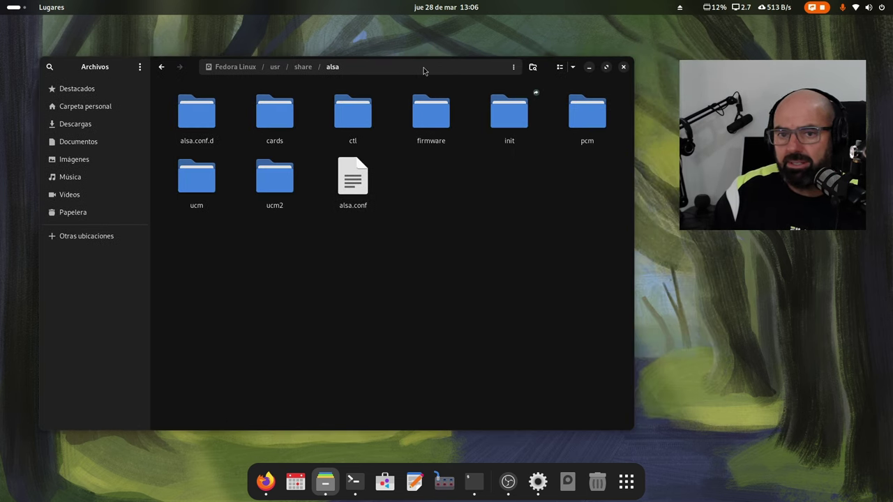
# Step: Open the MOTU folder inside ucm2/USB-Audio to view its configuration files
pyautogui.doubleClick(277, 184)
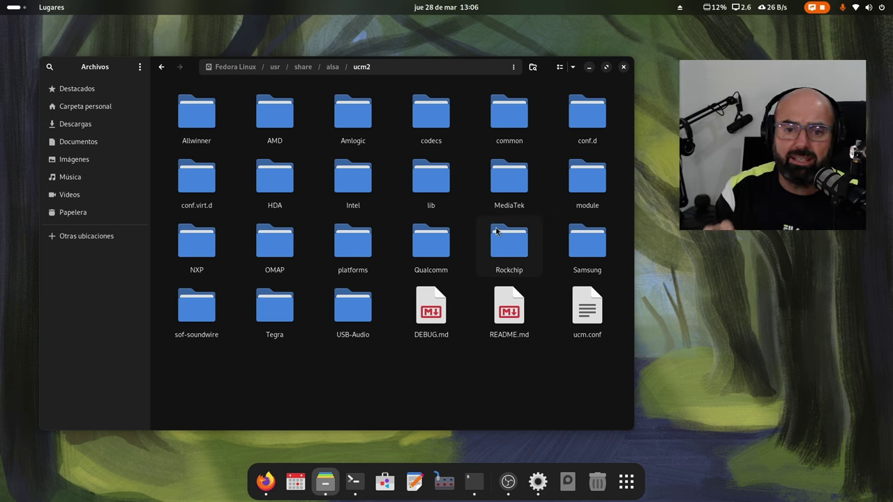
pyautogui.doubleClick(353, 309)
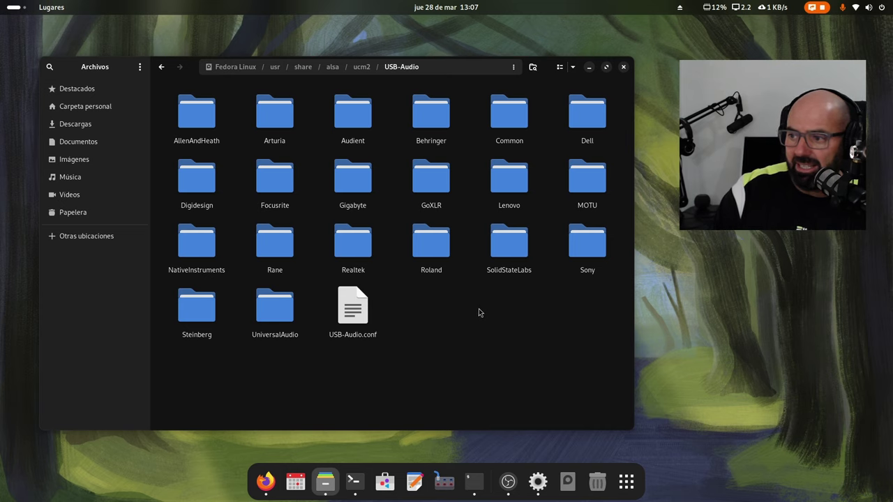
pyautogui.click(578, 187)
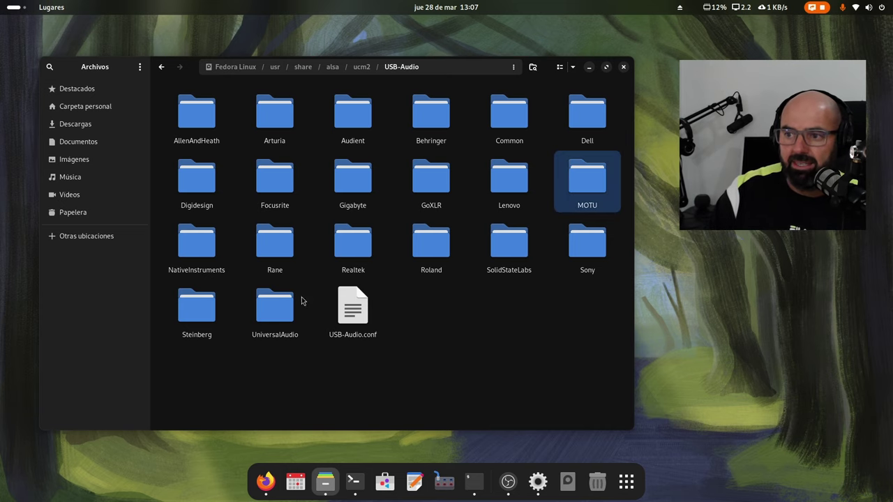
pyautogui.press('Return')
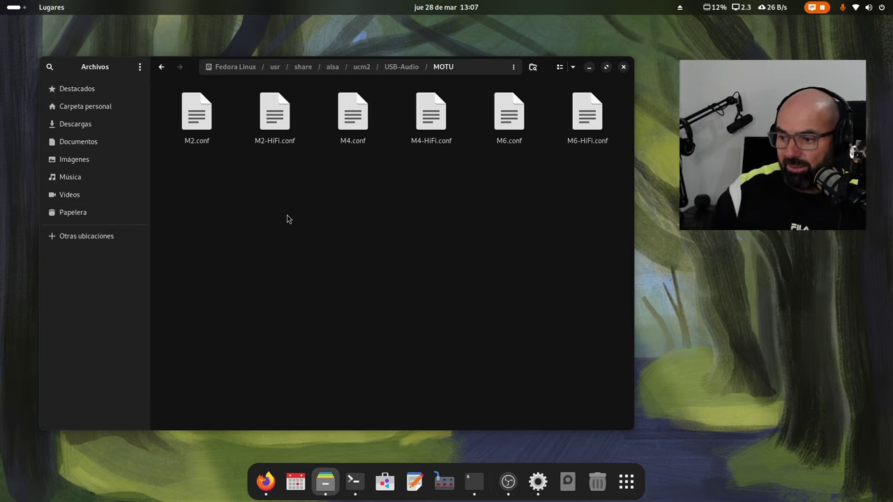
# Step: Switch back to the sound settings and check the M2's input and output device selections
pyautogui.click(537, 481)
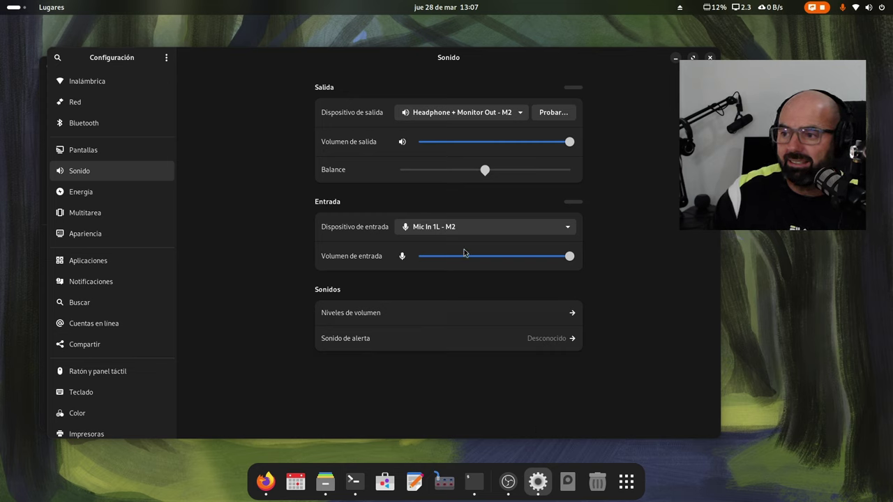
pyautogui.click(455, 229)
pyautogui.click(474, 112)
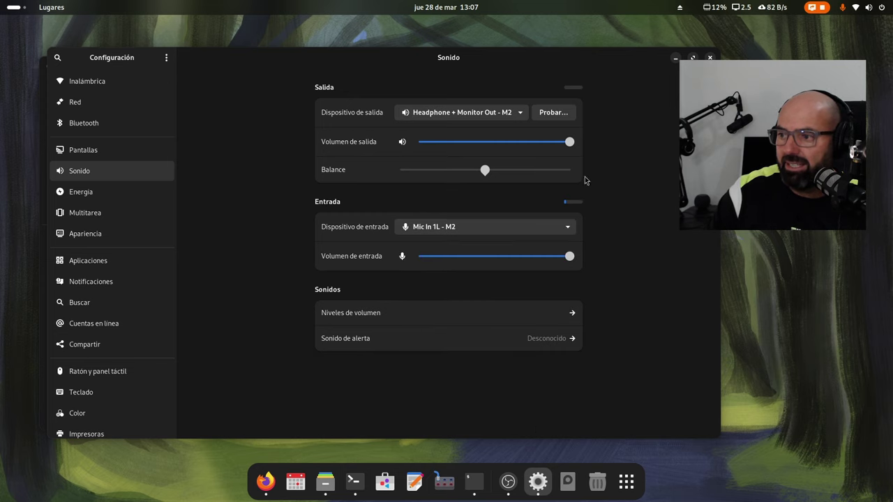
# Step: Check the list of available output devices in the sound settings and minimize the settings window
pyautogui.click(474, 112)
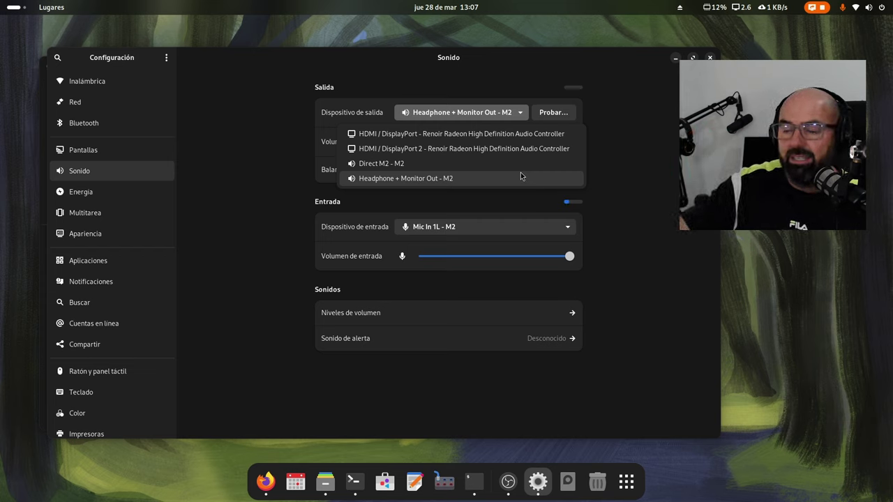
pyautogui.click(636, 245)
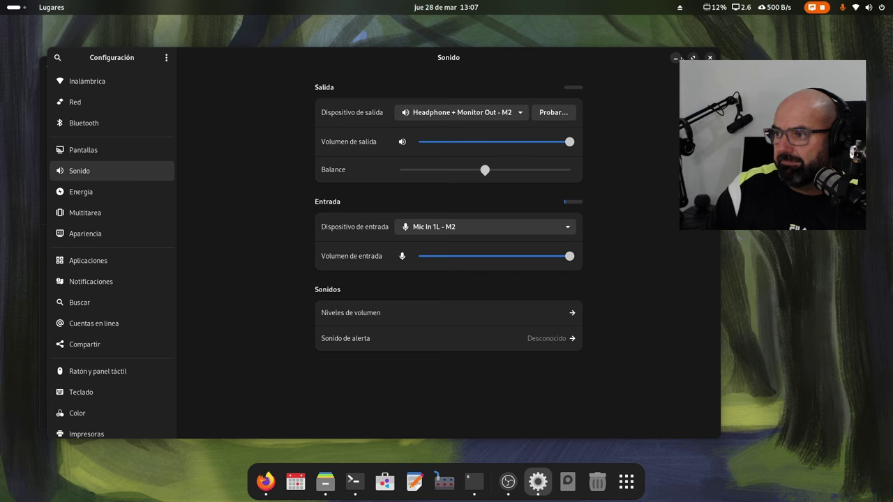
pyautogui.click(675, 58)
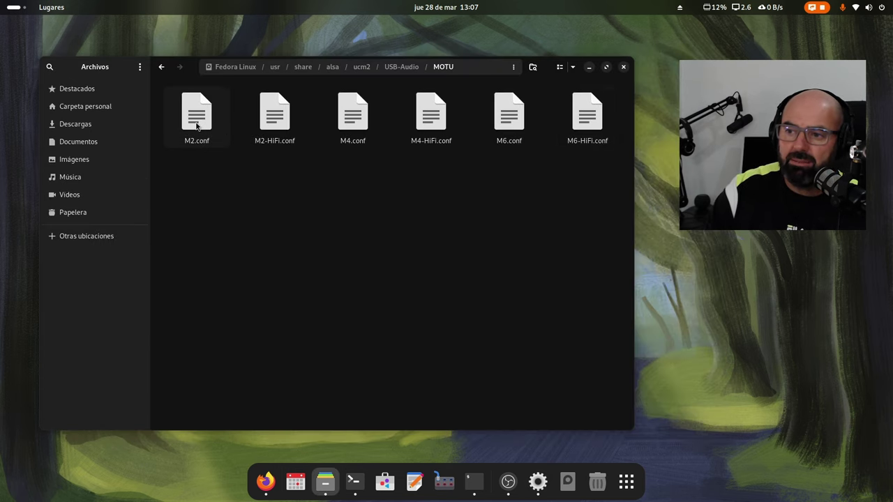
# Step: Open M2.conf in the text editor to read its contents, and close it
pyautogui.rightClick(197, 124)
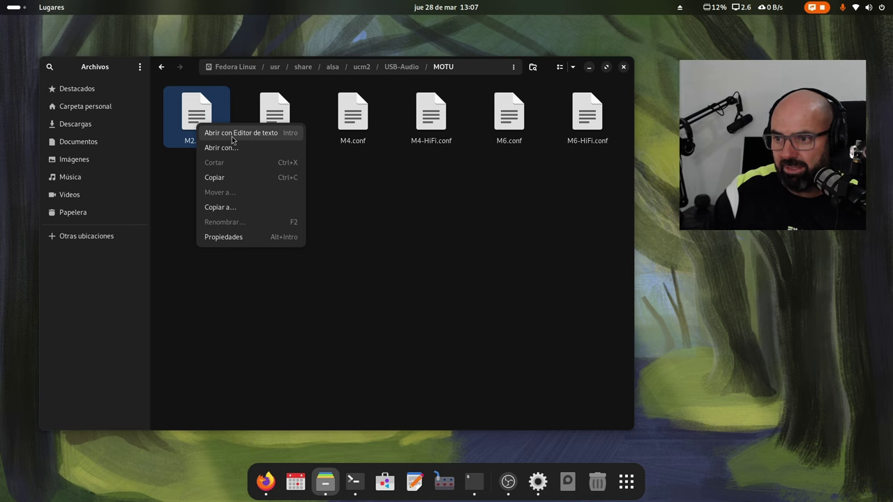
pyautogui.press('Return')
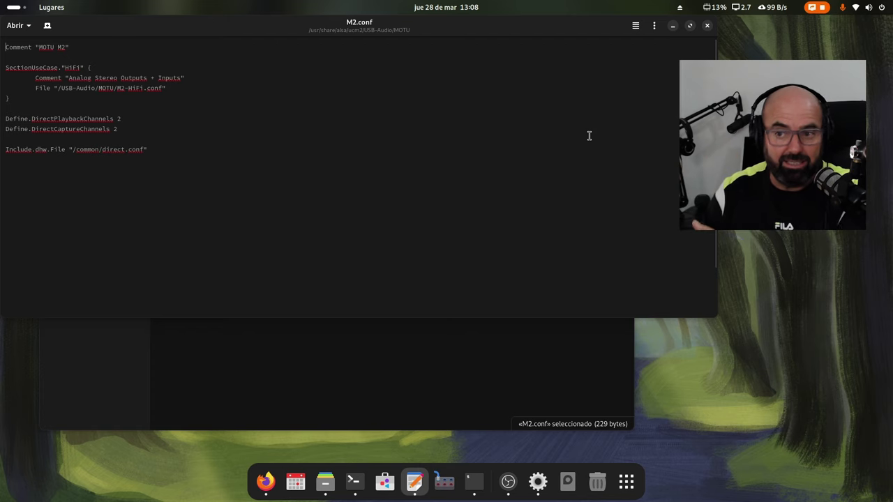
pyautogui.click(706, 26)
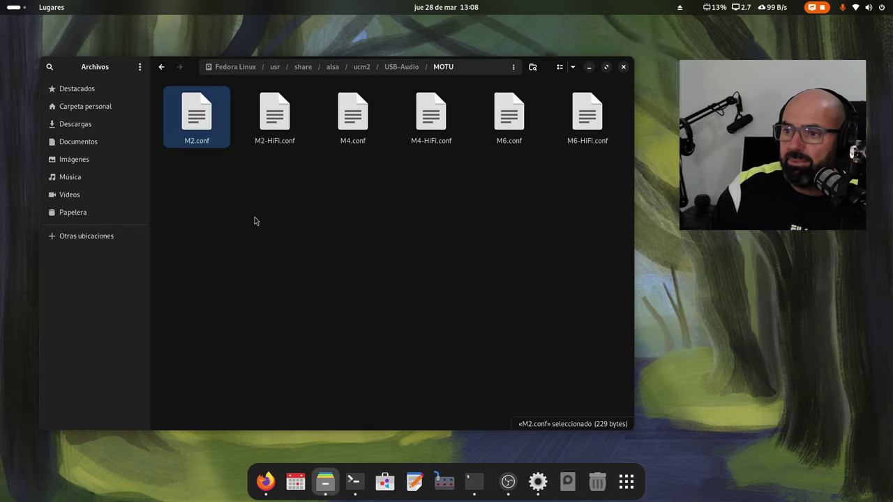
# Step: Open M2-HiFi.conf in the text editor and enlarge the editor window
pyautogui.rightClick(278, 121)
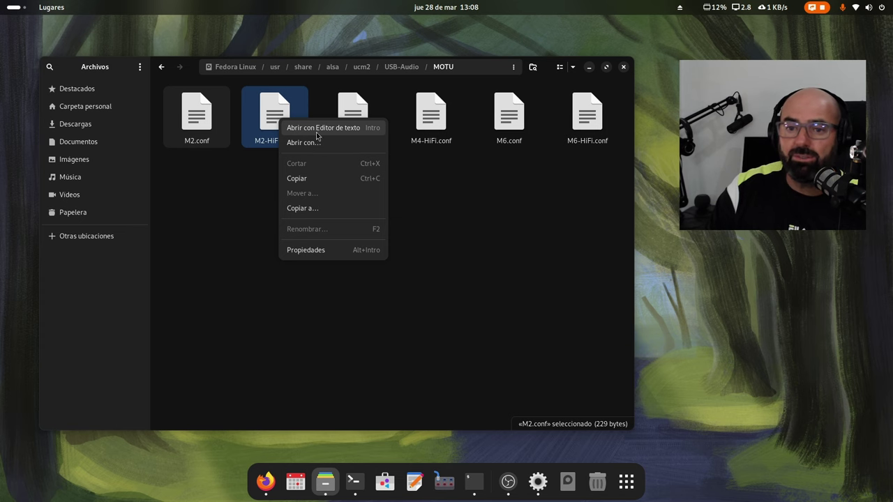
pyautogui.press('Return')
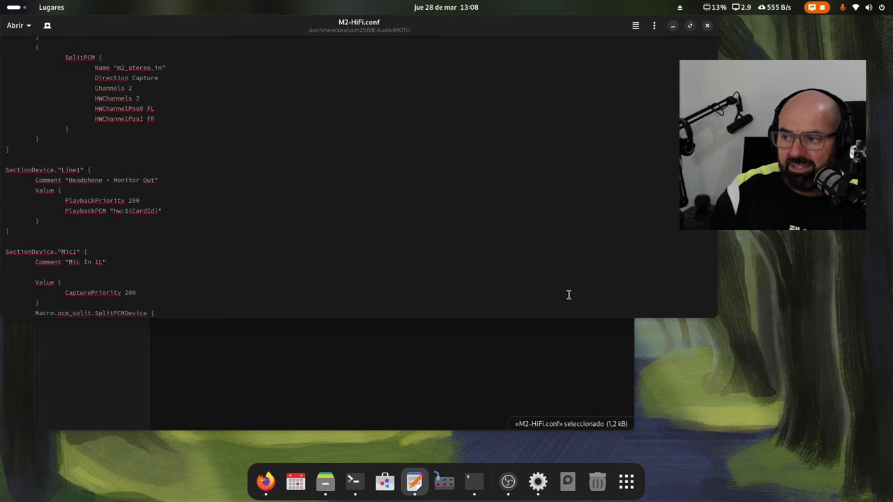
pyautogui.moveTo(726, 321); pyautogui.dragTo(701, 486)
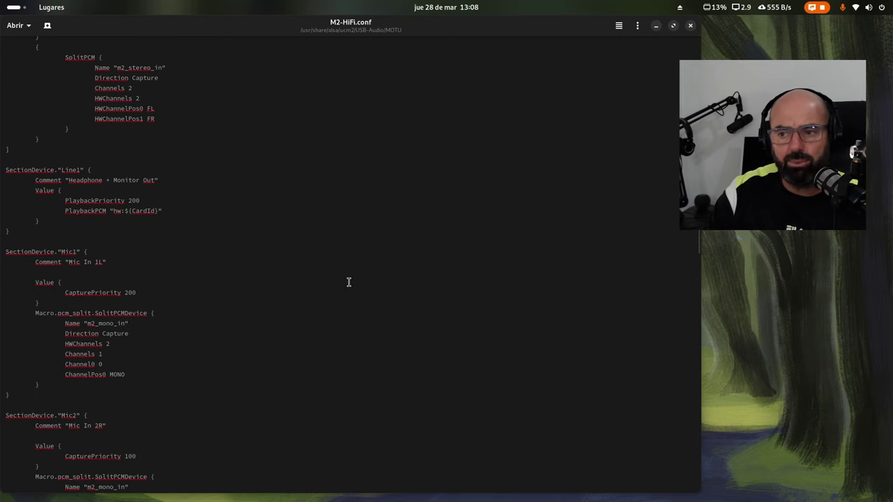
# Step: Read through the Line1, Mic1, Mic2 and Mic3 device sections of M2-HiFi.conf and close the file
pyautogui.scroll(-5, 346, 280)
pyautogui.scroll(-3, 265, 239)
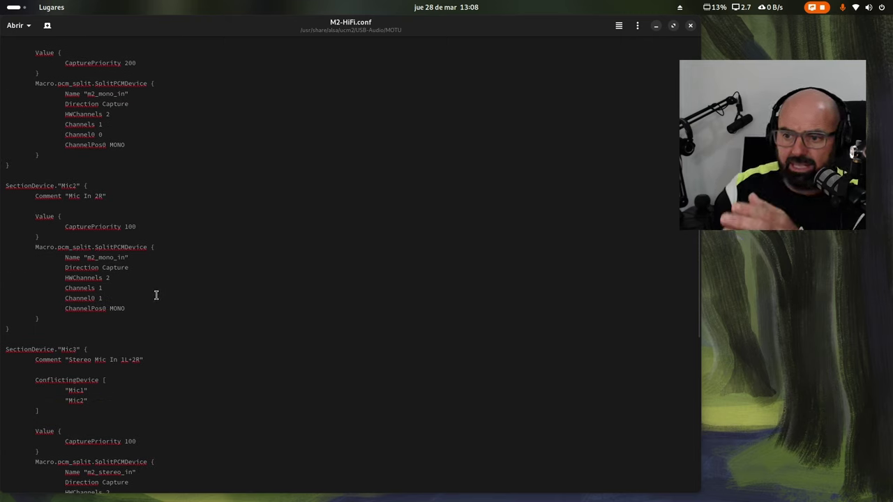
pyautogui.scroll(-6, 158, 291)
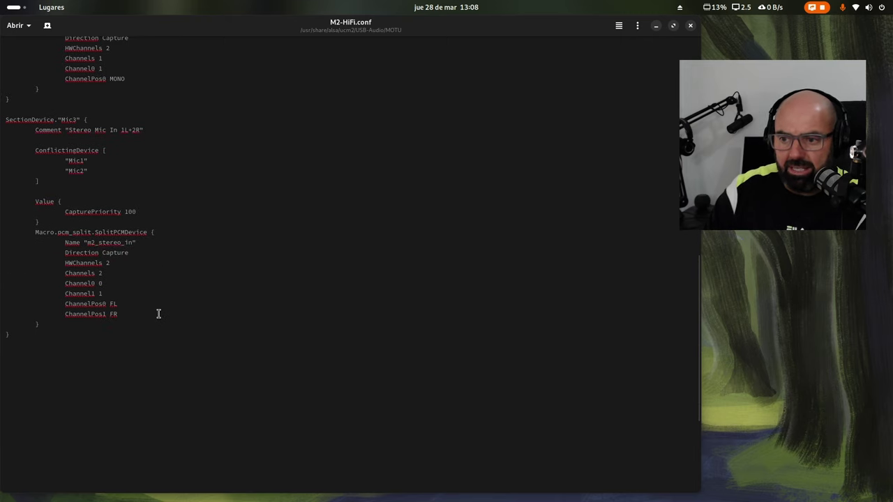
pyautogui.scroll(-5, 158, 314)
pyautogui.scroll(5, 157, 313)
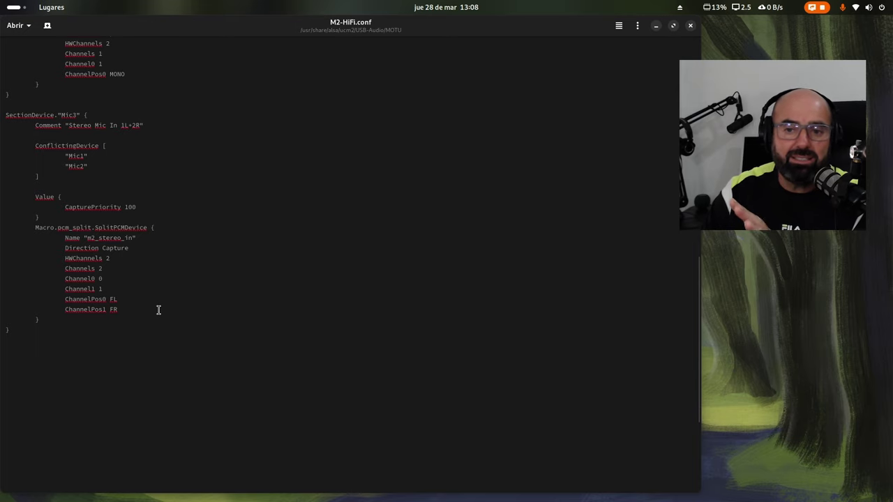
pyautogui.scroll(4, 158, 313)
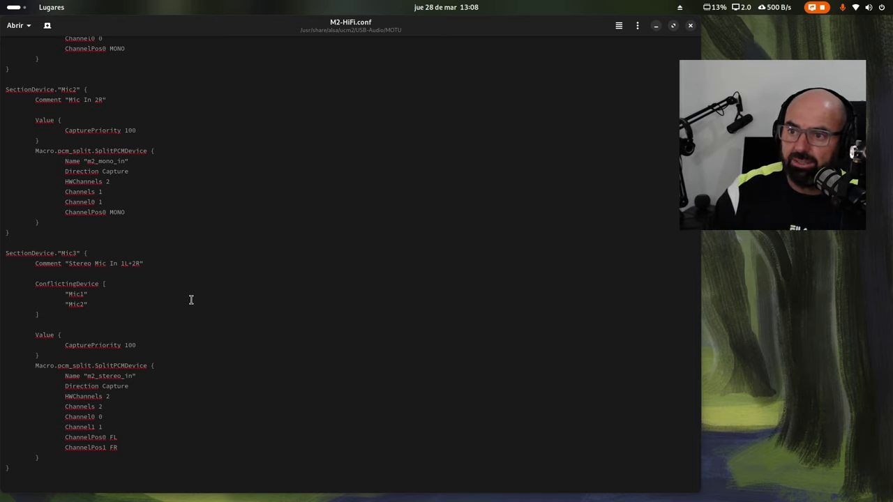
pyautogui.scroll(4, 198, 288)
pyautogui.scroll(2, 197, 287)
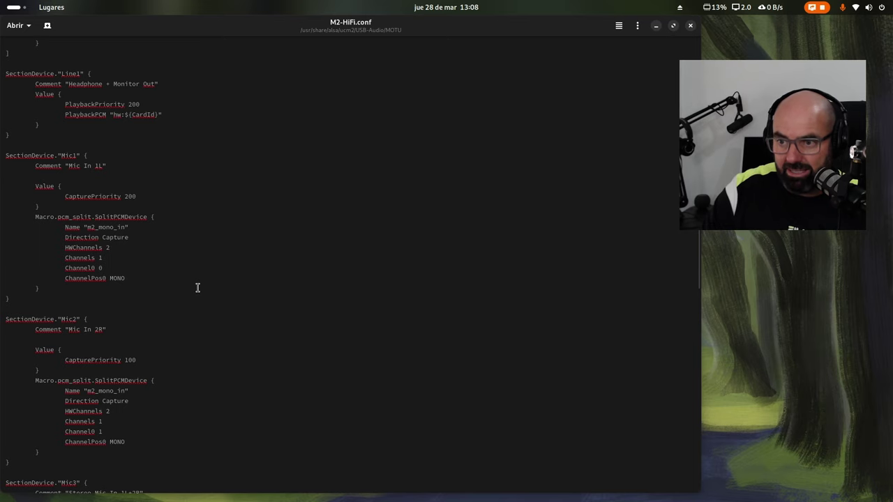
pyautogui.scroll(6, 197, 287)
pyautogui.click(690, 26)
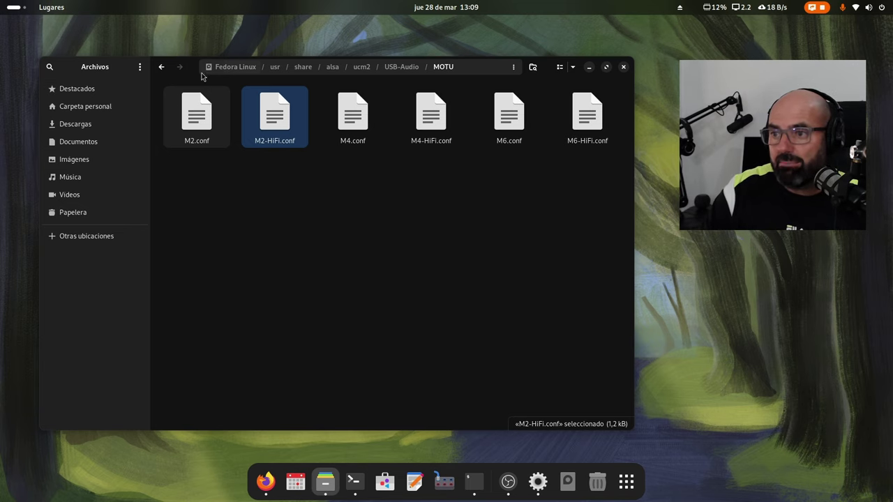
# Step: Go back up to the USB-Audio folder to view the manufacturer folders, and minimize the file manager
pyautogui.click(403, 70)
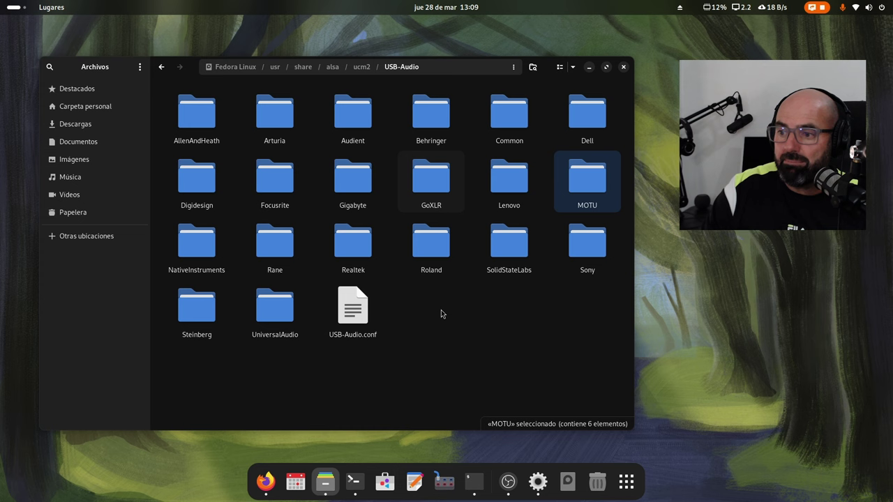
pyautogui.click(589, 67)
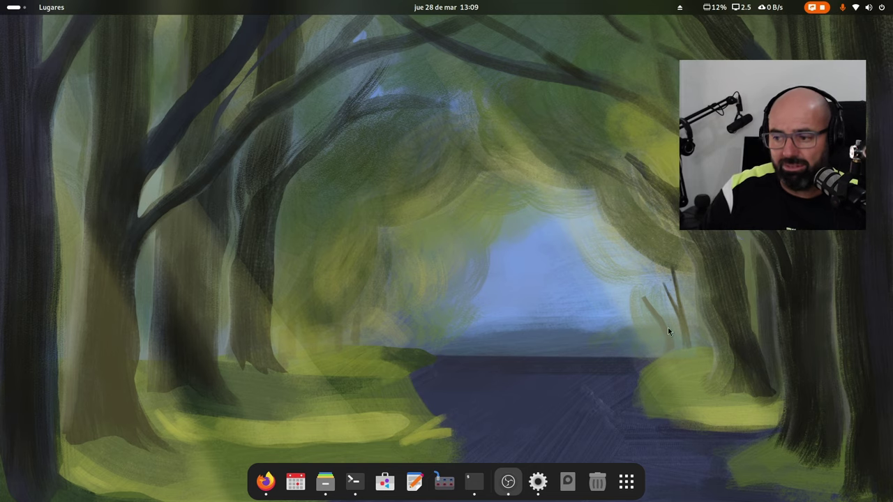
# Step: Reopen the sound settings and inspect the output and input device lists for the Scarlett 2i2 4th Gen entries
pyautogui.click(538, 482)
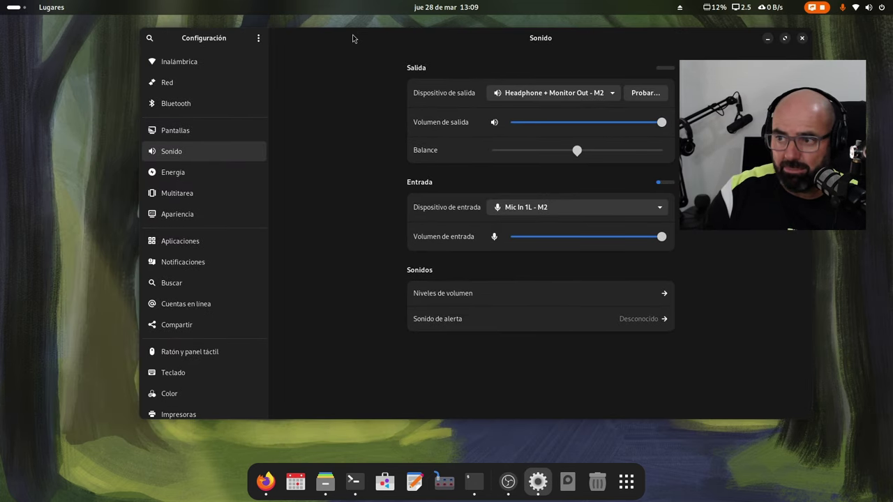
pyautogui.moveTo(352, 34); pyautogui.dragTo(281, 39)
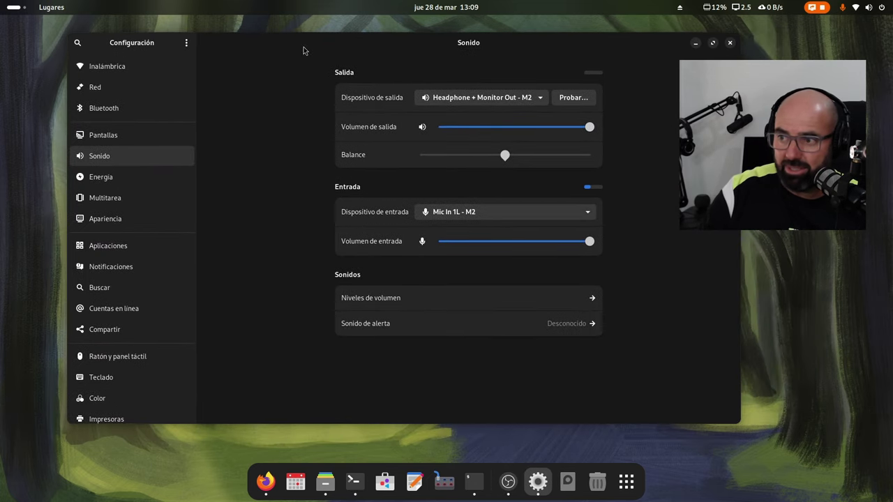
pyautogui.click(508, 98)
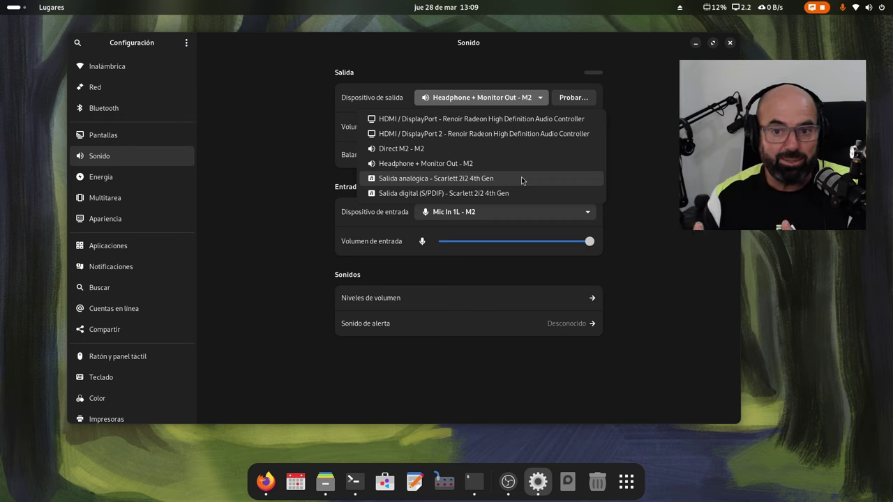
pyautogui.click(290, 240)
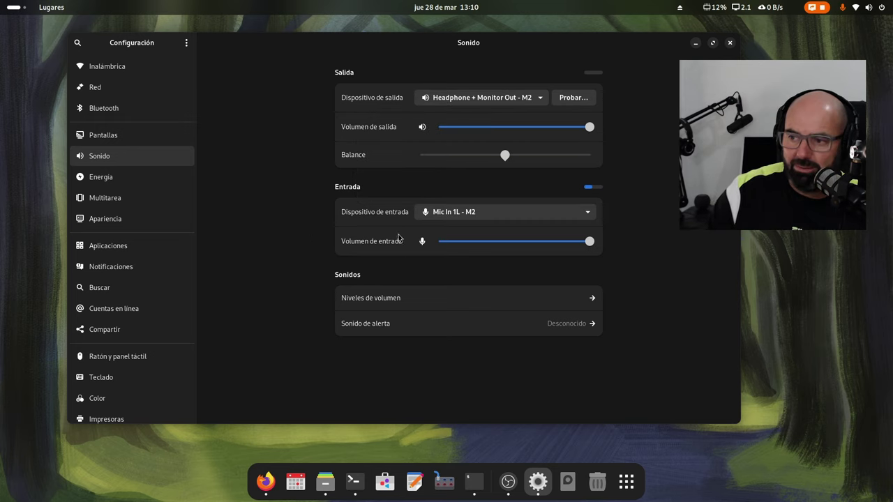
pyautogui.click(521, 212)
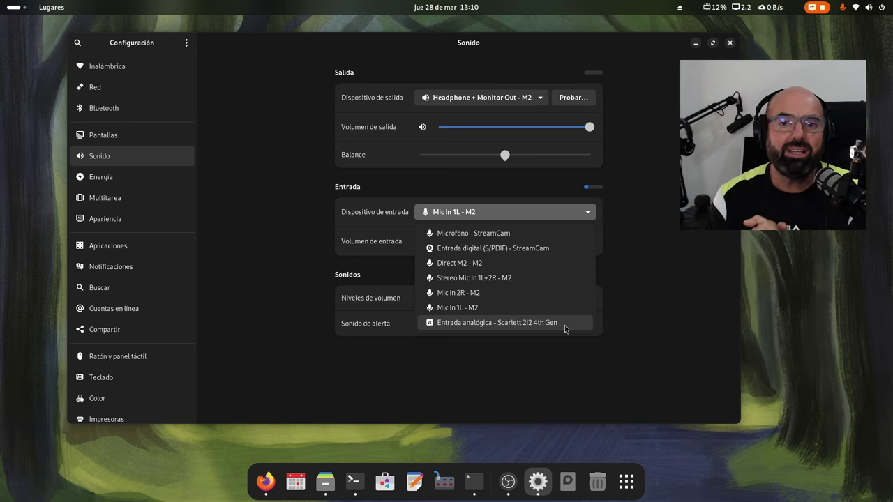
pyautogui.click(268, 366)
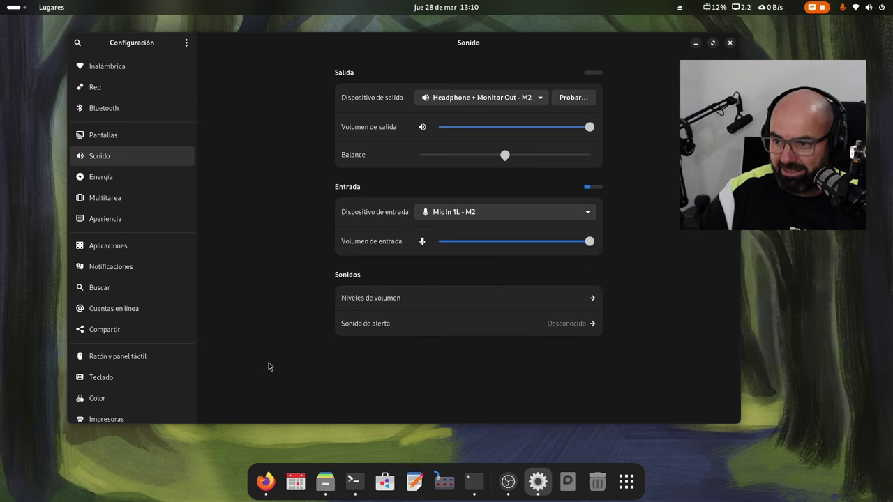
# Step: Switch to the file manager, browse to Imágenes/Capturas de pantalla and try to open captura-focus.png.png in the default image viewer
pyautogui.hotkey('alt', 'Tab')
pyautogui.click(89, 161)
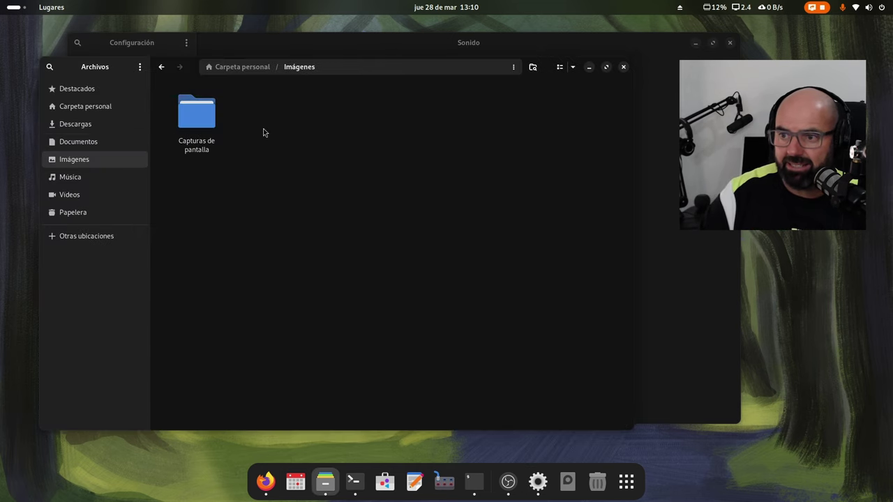
pyautogui.doubleClick(209, 130)
pyautogui.doubleClick(208, 130)
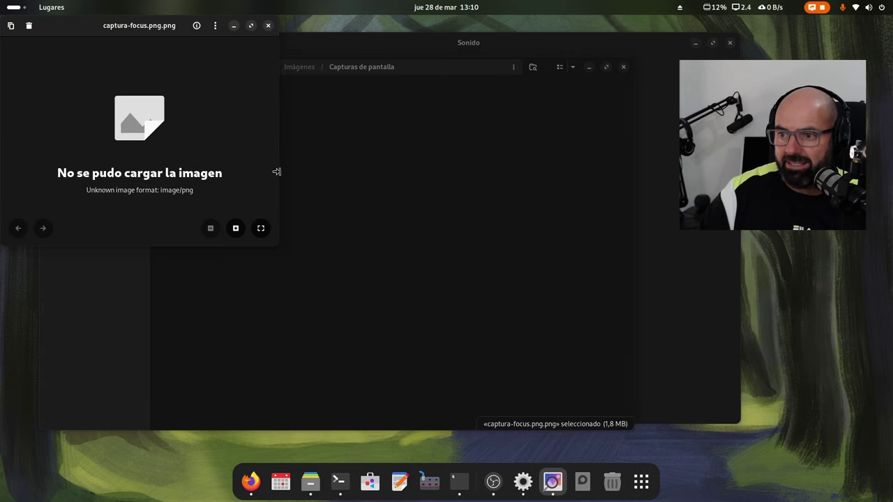
pyautogui.click(268, 26)
# Step: Open captura-focus.png.png with Eye of GNOME and enlarge it to examine the audio device list in the screenshot
pyautogui.rightClick(211, 115)
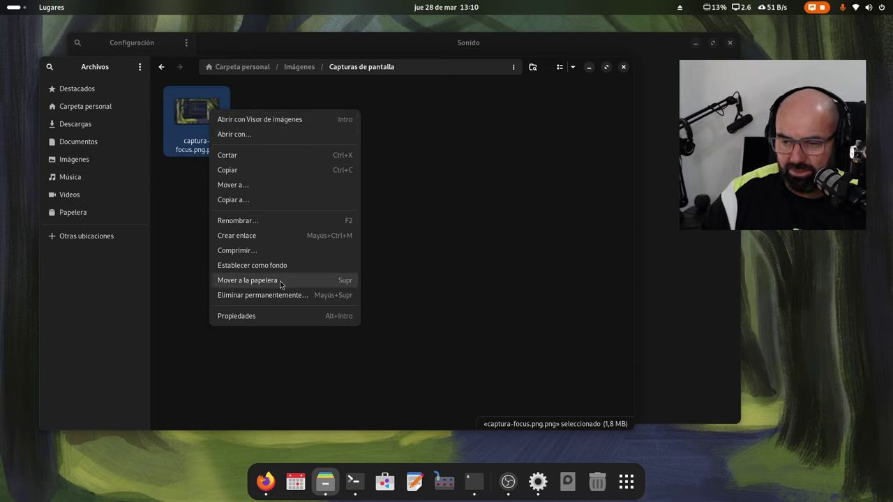
pyautogui.click(255, 136)
pyautogui.click(302, 239)
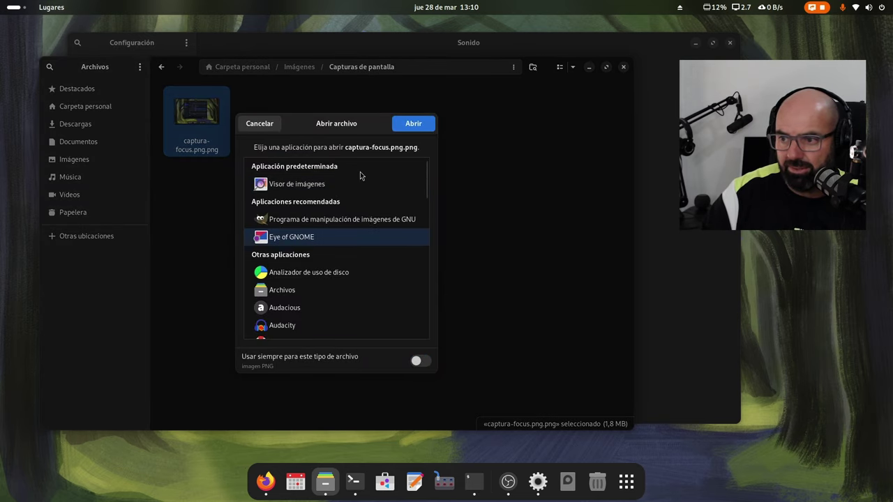
pyautogui.click(413, 124)
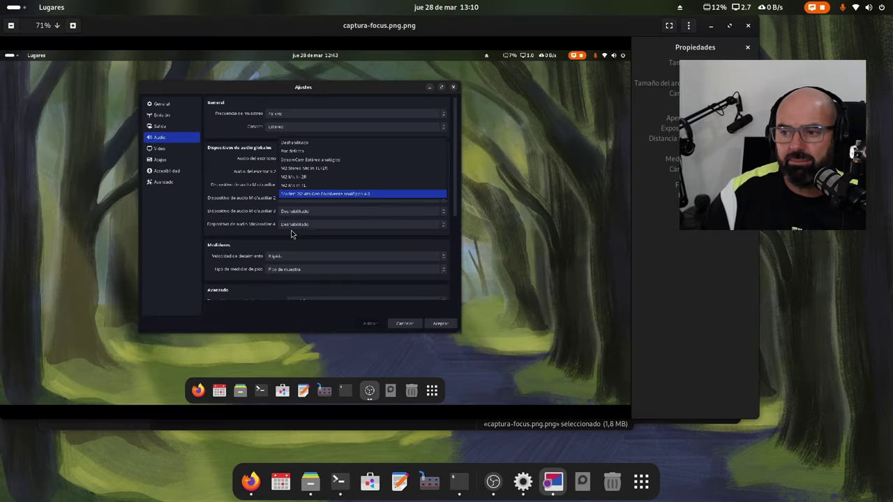
pyautogui.scroll(10, 291, 231)
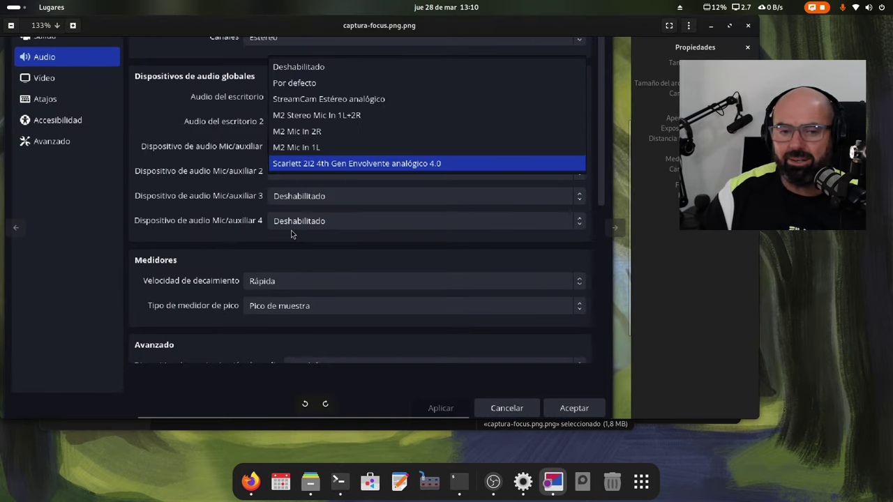
pyautogui.scroll(1, 292, 234)
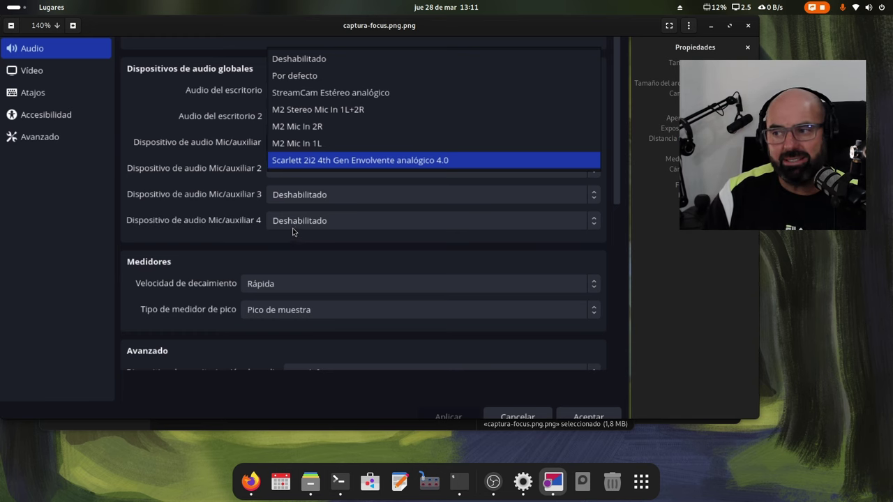
# Step: Close the captura-focus.png.png image and minimize the file manager to return to the sound settings
pyautogui.moveTo(414, 32); pyautogui.dragTo(389, 60)
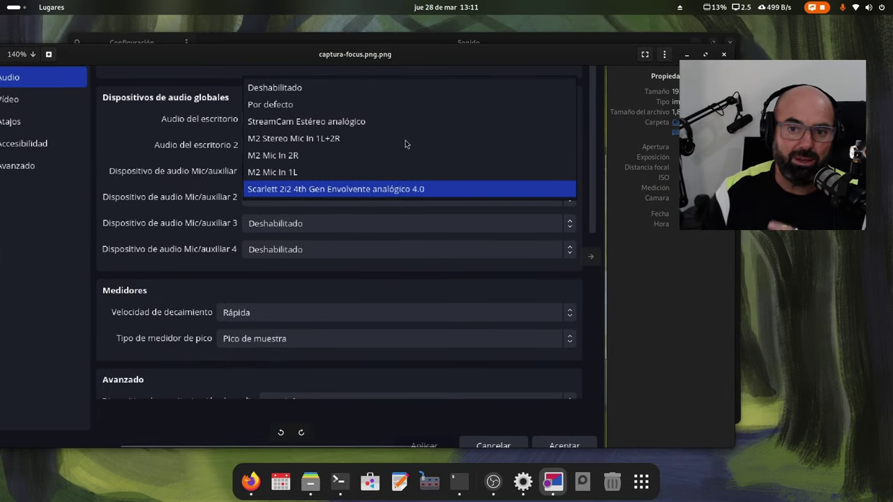
pyautogui.click(723, 56)
pyautogui.click(374, 195)
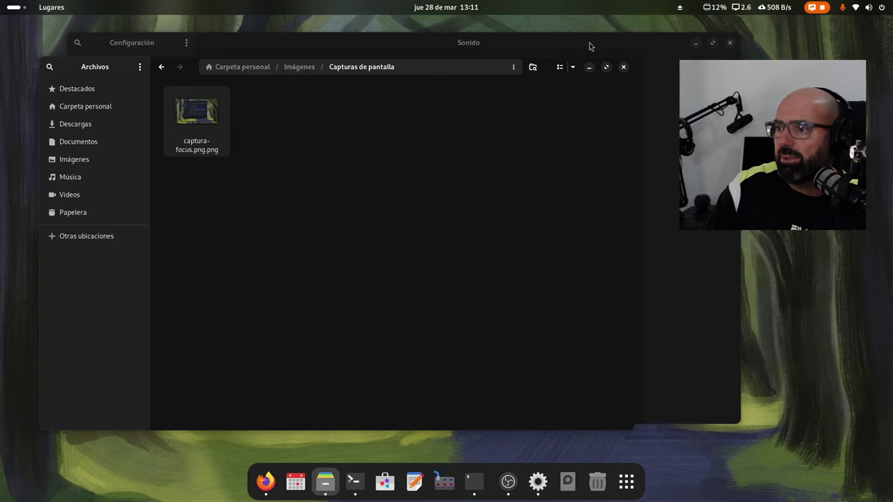
pyautogui.click(589, 66)
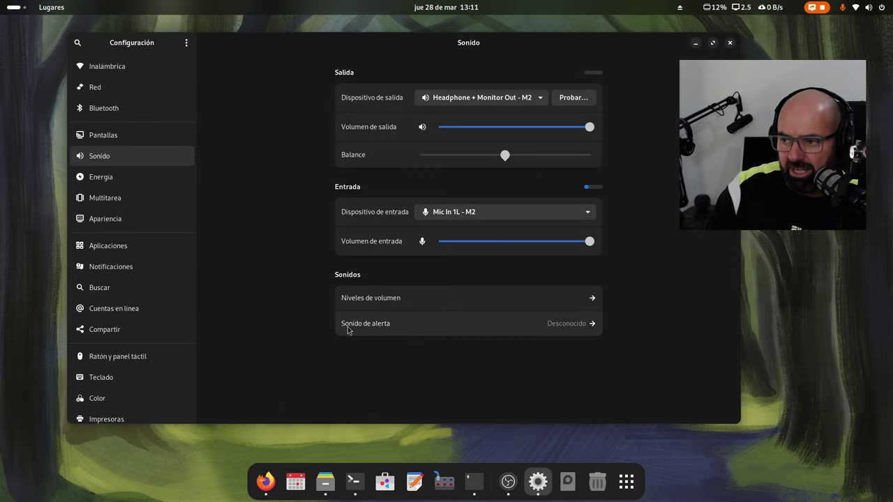
# Step: Launch the Helvum Pipewire patchbay and maximize its window to view the audio device connections
pyautogui.click(445, 481)
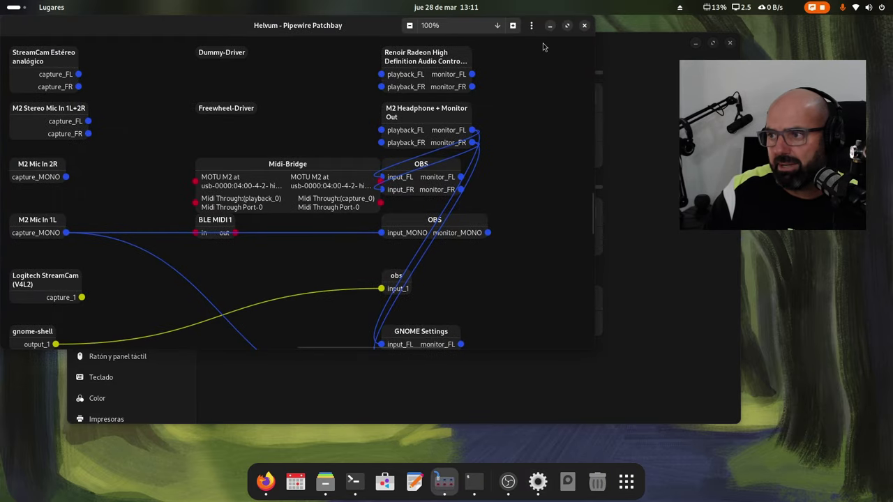
pyautogui.click(568, 30)
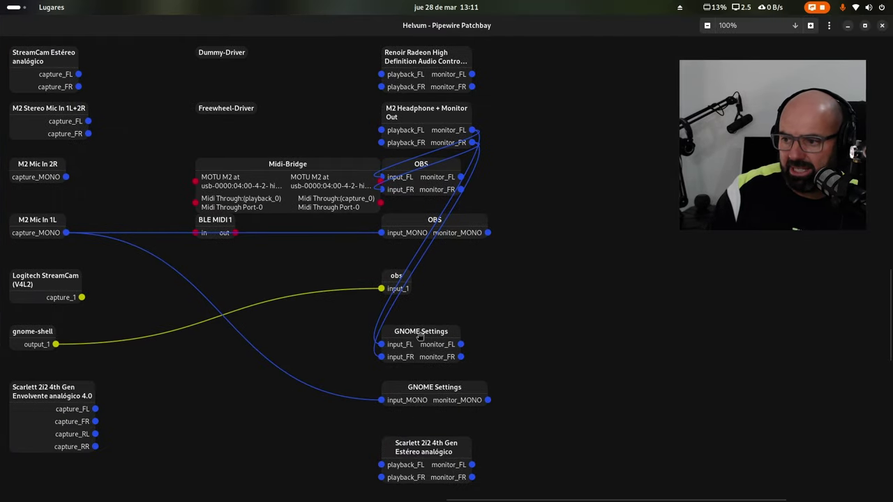
# Step: Spread the stereo GNOME Settings and OBS nodes away from the M2 Headphone + Monitor Out node, placing that output beside the Scarlett capture node
pyautogui.moveTo(417, 333); pyautogui.dragTo(706, 234)
pyautogui.moveTo(408, 112); pyautogui.dragTo(186, 341)
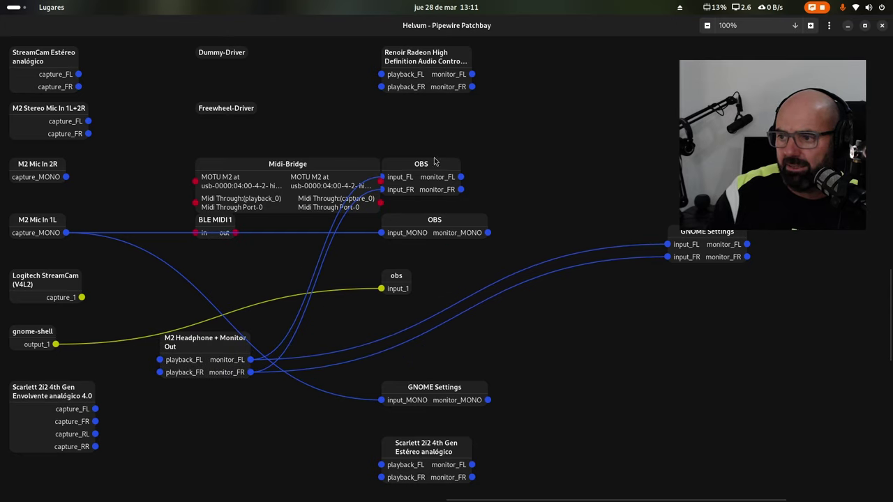
pyautogui.moveTo(430, 169); pyautogui.dragTo(673, 440)
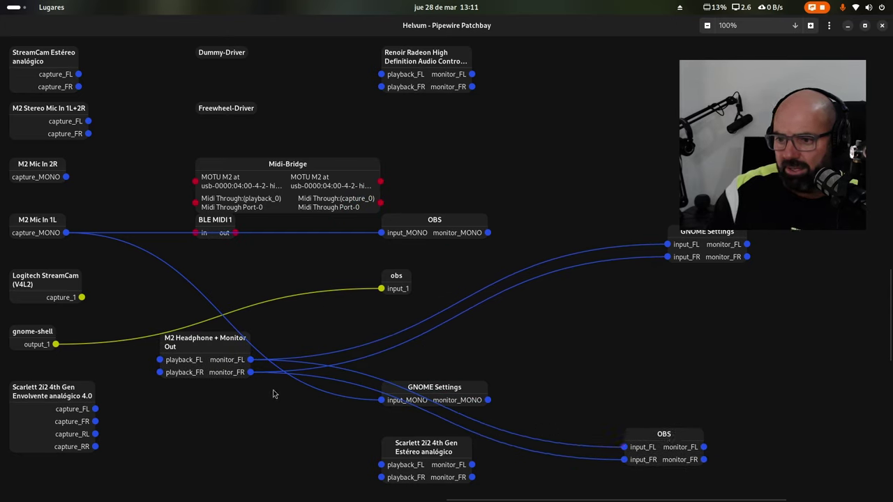
pyautogui.moveTo(213, 344); pyautogui.dragTo(193, 383)
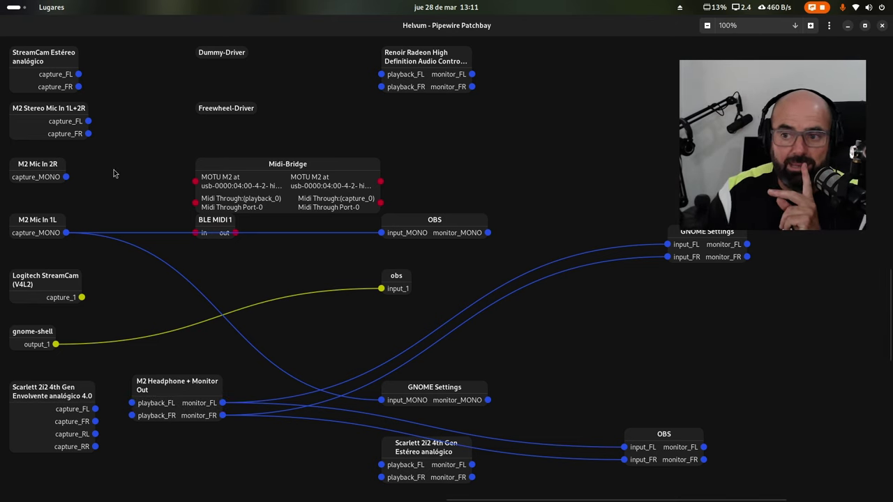
# Step: Reposition the M2 Mic In 2R and M2 Mic In 1L nodes slightly, and move the Scarlett 2i2 4th Gen capture node into empty patchbay space
pyautogui.moveTo(35, 167); pyautogui.dragTo(52, 170)
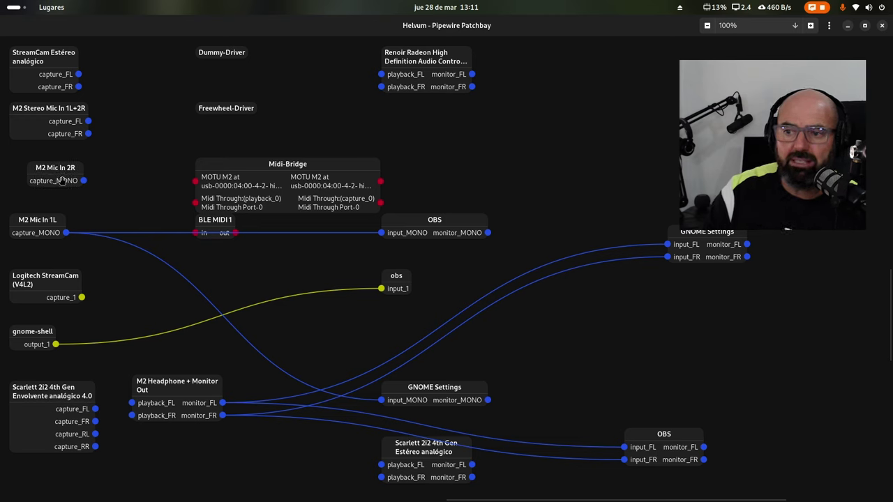
pyautogui.moveTo(34, 224); pyautogui.dragTo(81, 218)
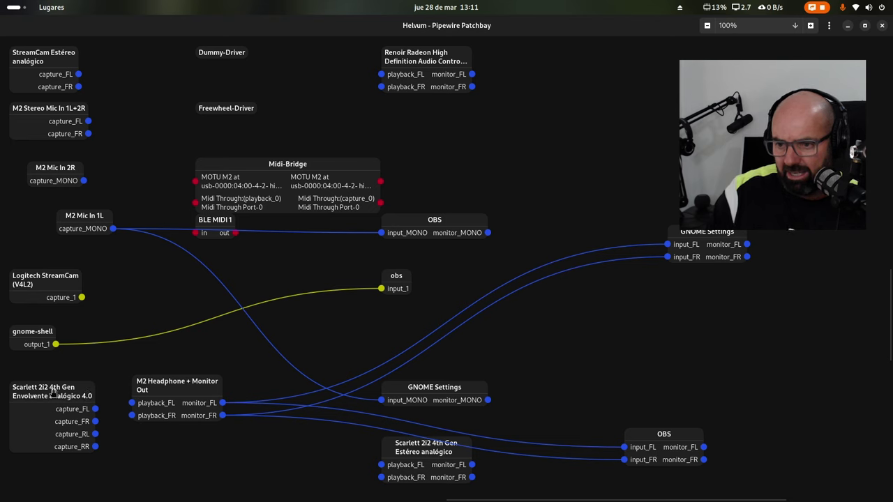
pyautogui.moveTo(53, 394); pyautogui.dragTo(558, 133)
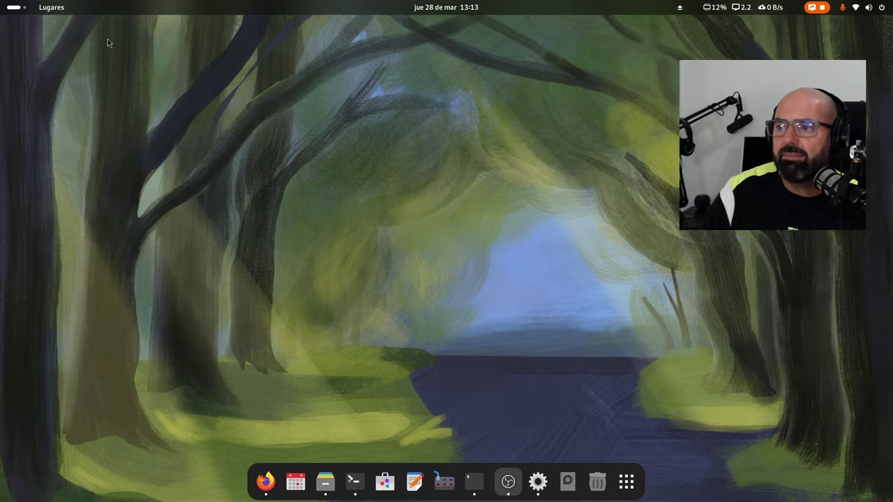
# Step: Search the installed applications for "aud" and launch Audacity
pyautogui.moveTo(2, 1)
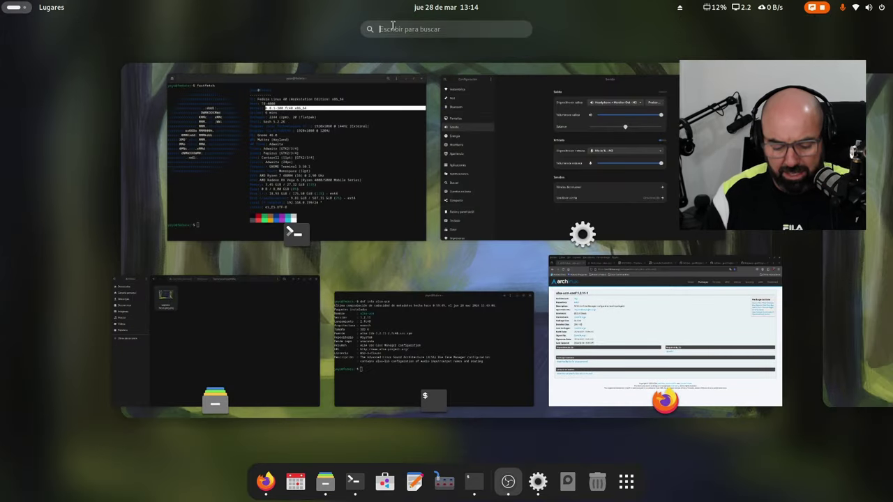
pyautogui.write('aud')
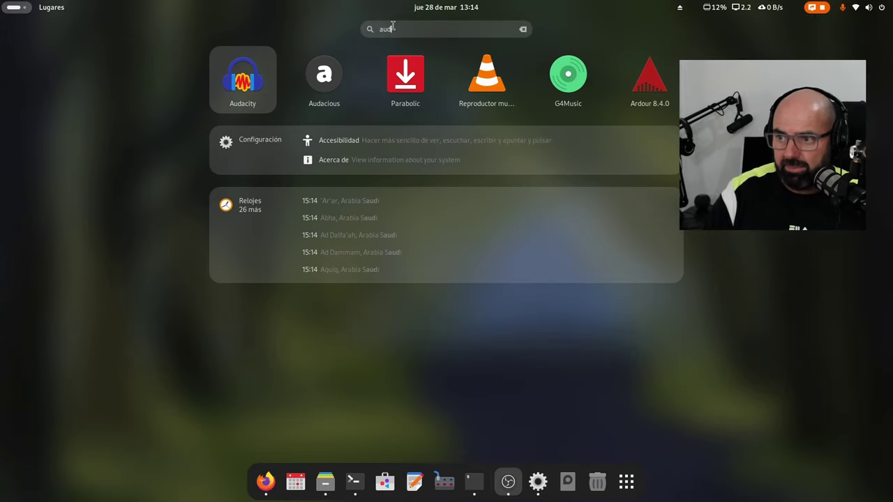
pyautogui.click(244, 85)
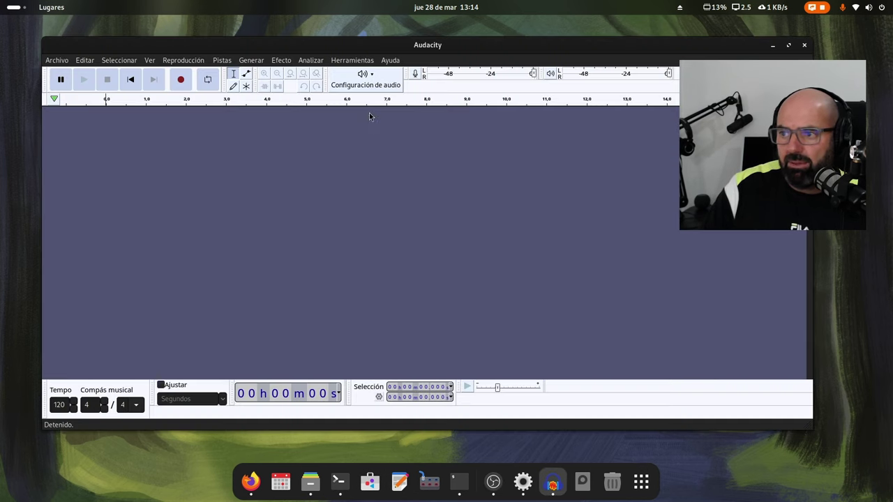
# Step: Examine the Scarlett 2i2 4th Gen entries among Audacity's available recording devices, and quit Audacity without choosing one
pyautogui.click(376, 83)
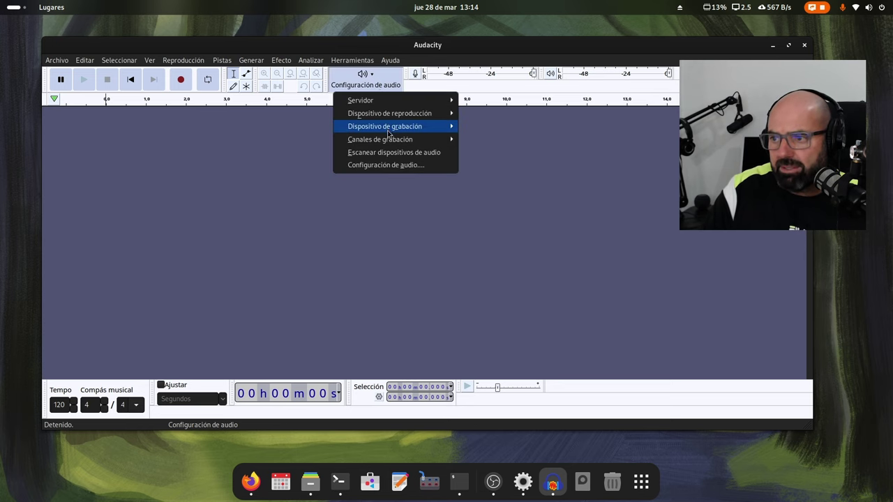
pyautogui.moveTo(401, 116)
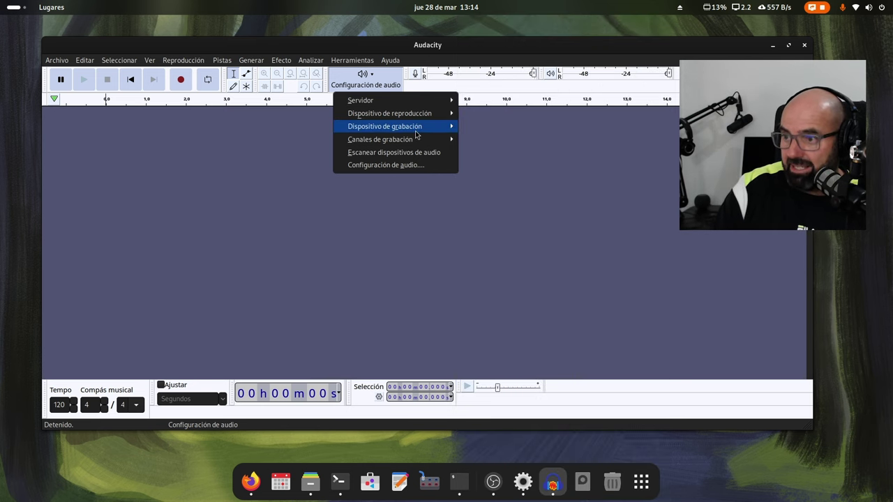
pyautogui.scroll(-5, 572, 258)
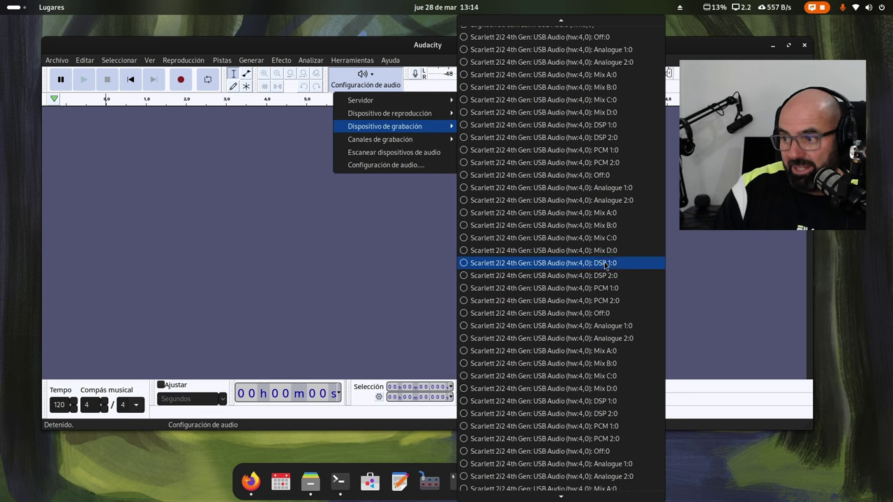
pyautogui.scroll(-3, 597, 324)
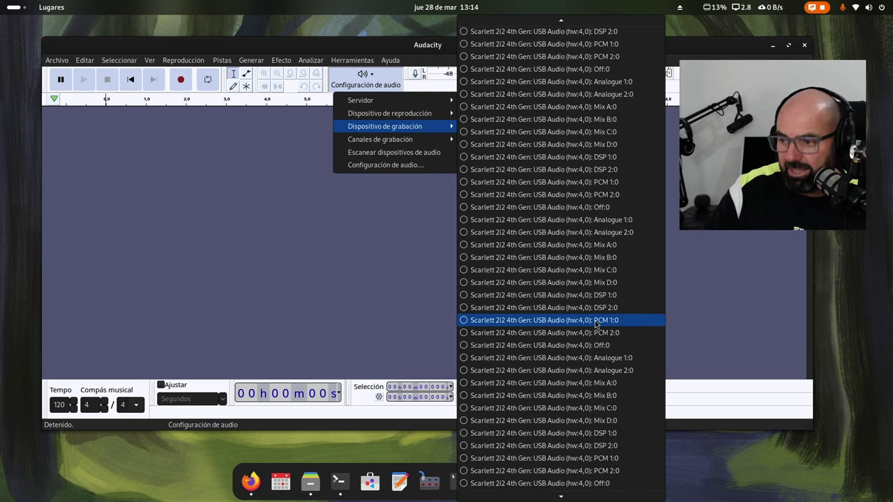
pyautogui.scroll(-3, 597, 325)
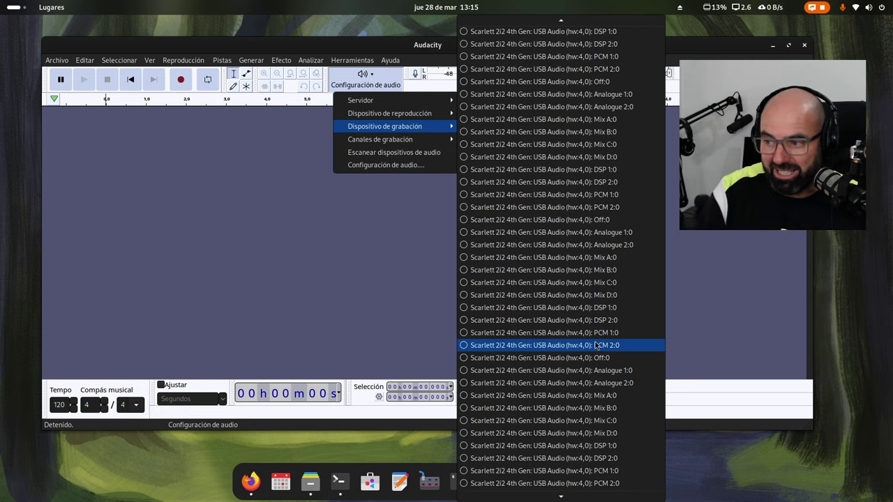
pyautogui.click(296, 205)
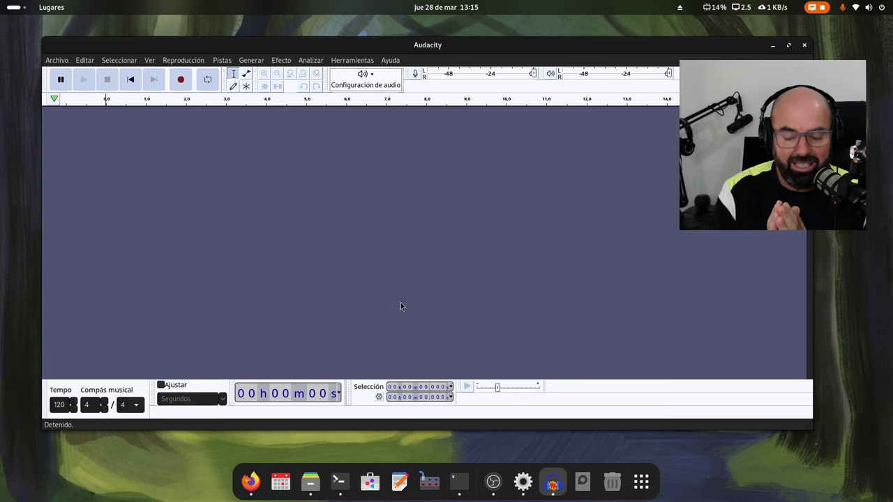
pyautogui.hotkey('ctrl', 'q')
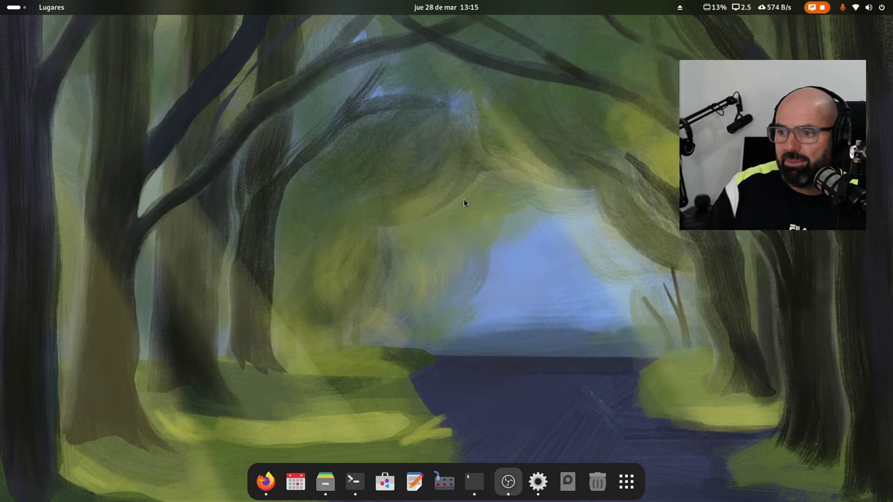
# Step: Launch Ardour 8.4.0 and open the recent session "test", accepting the memory limit notice
pyautogui.moveTo(2, 2)
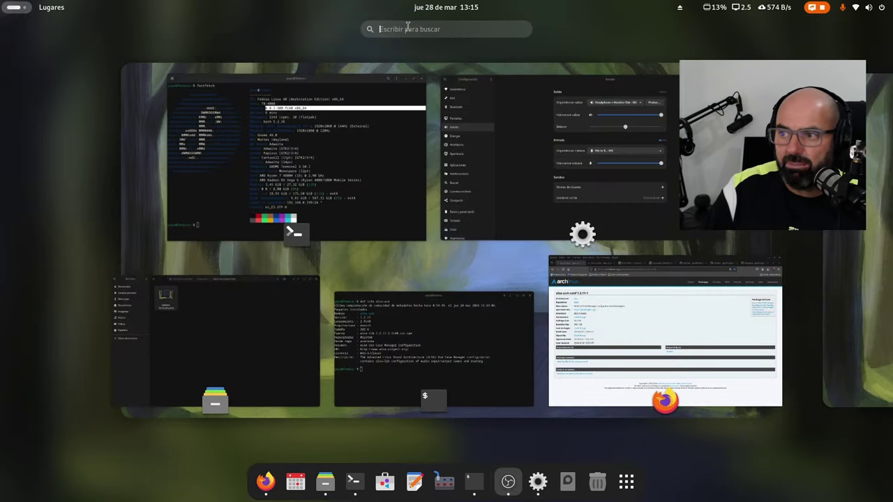
pyautogui.write('ardo')
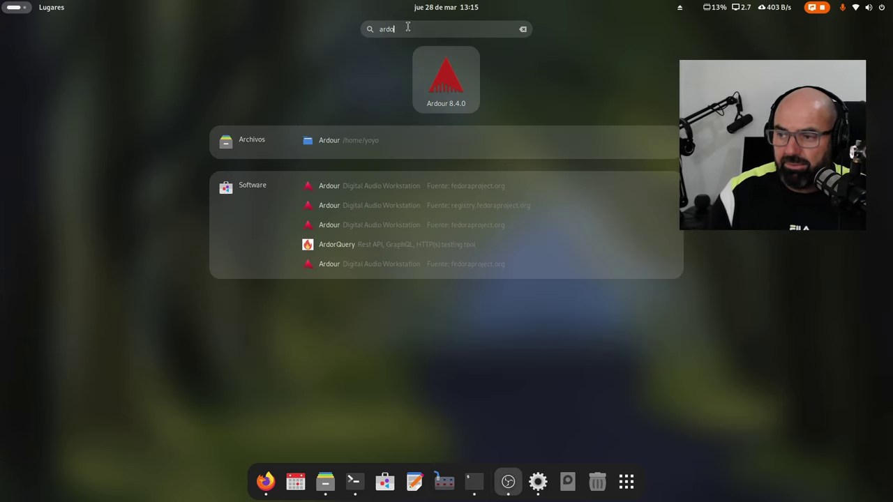
pyautogui.click(448, 78)
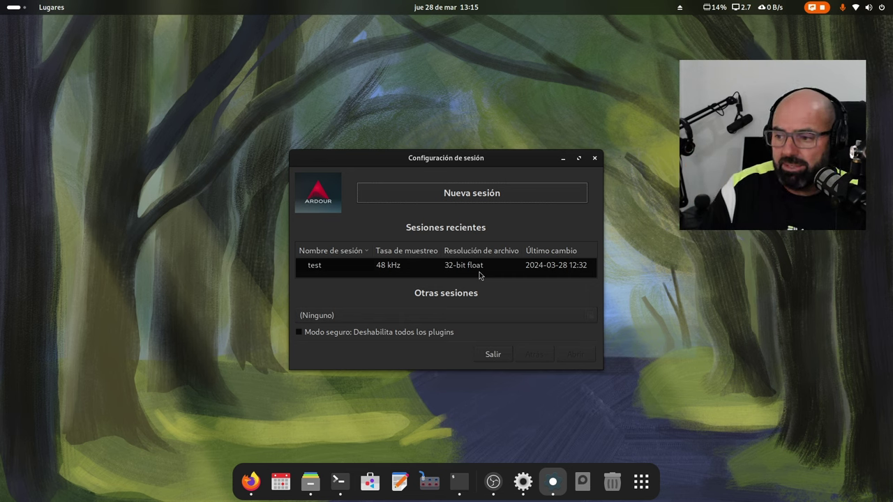
pyautogui.click(424, 265)
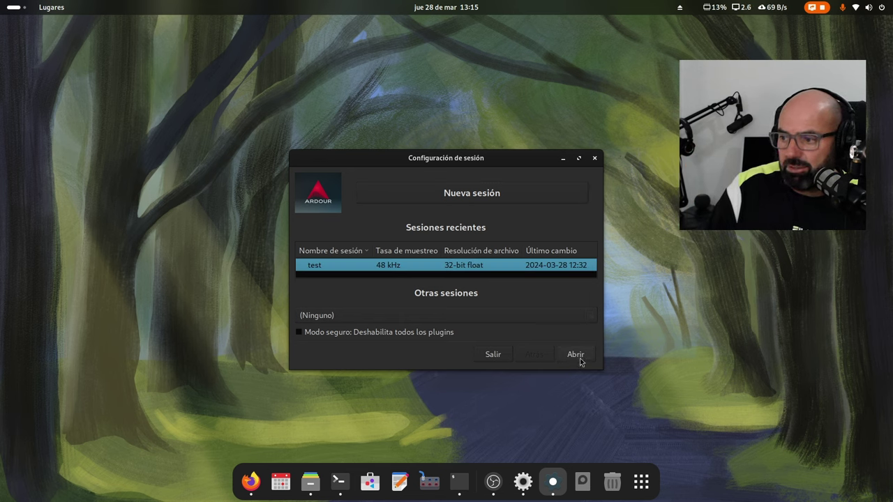
pyautogui.click(576, 355)
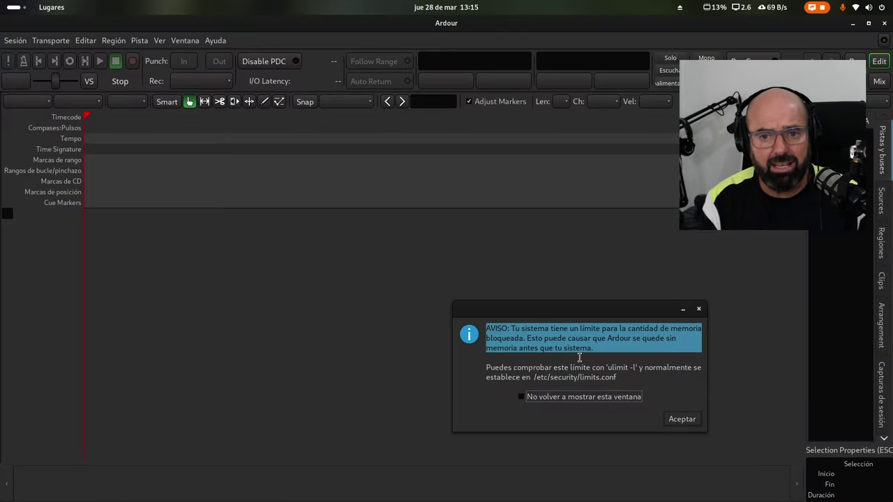
pyautogui.click(682, 419)
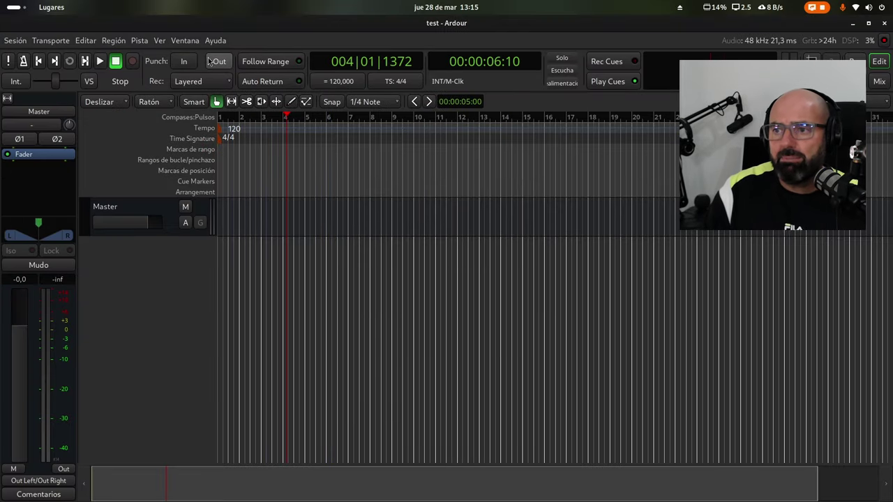
# Step: Open Ardour's Audio/MIDI configuration and place its dialog over the timeline to examine the input and output devices
pyautogui.click(185, 40)
pyautogui.click(212, 55)
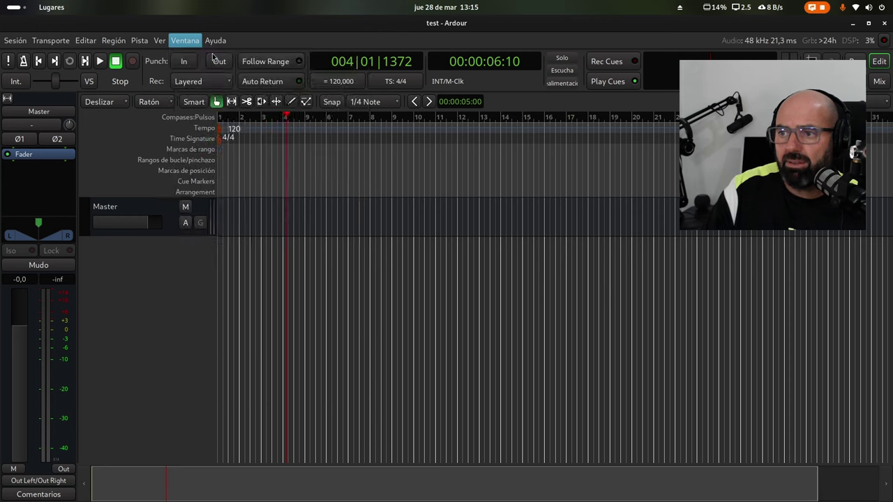
pyautogui.moveTo(196, 26); pyautogui.dragTo(346, 168)
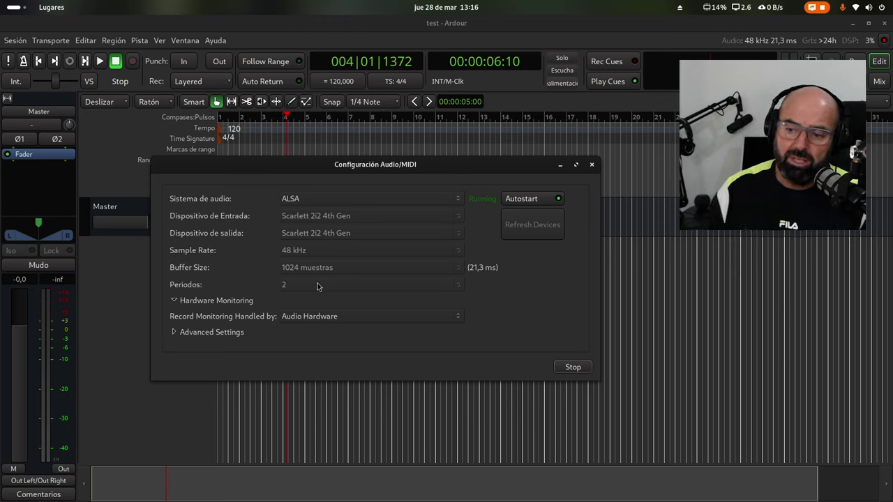
# Step: Switch to the file manager, open captura-focus.png.png with Eye of GNOME and enlarge it to examine the microphone device list
pyautogui.moveTo(1, 3)
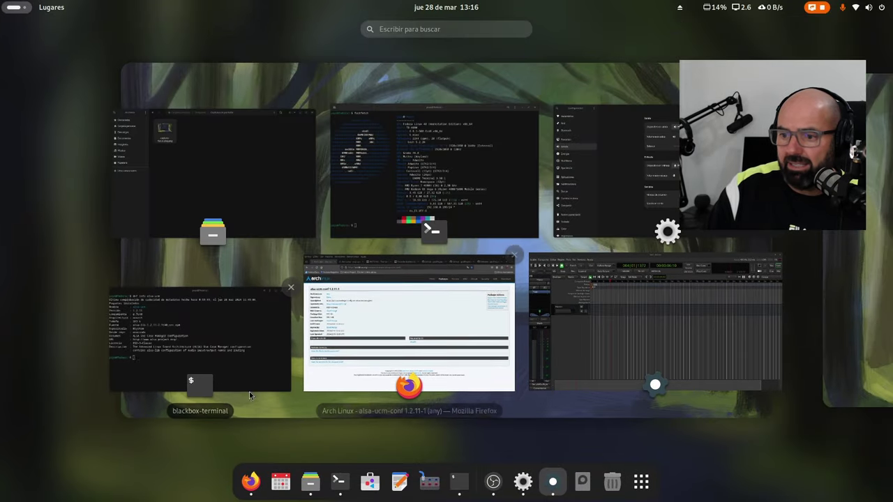
pyautogui.click(219, 145)
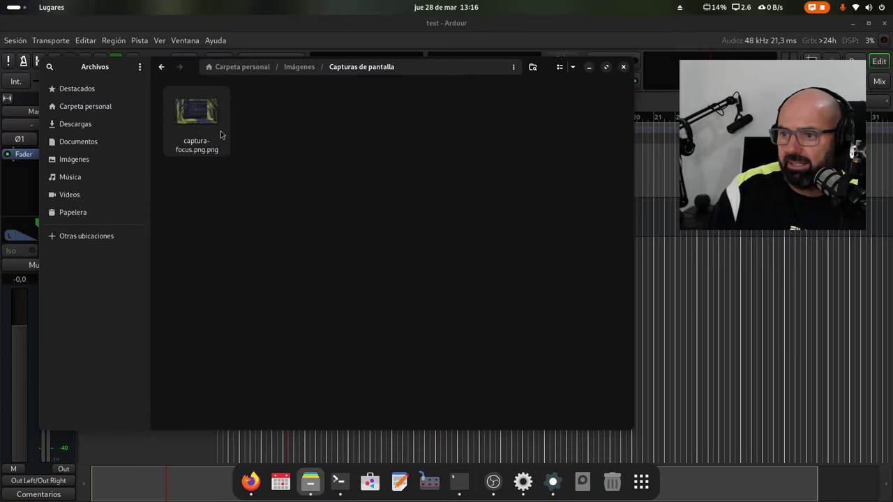
pyautogui.rightClick(202, 113)
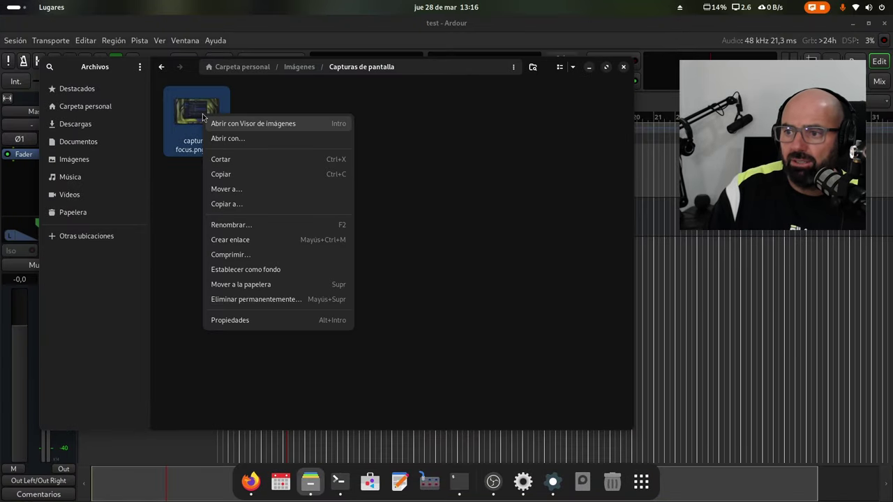
pyautogui.click(253, 139)
pyautogui.click(294, 241)
pyautogui.click(400, 152)
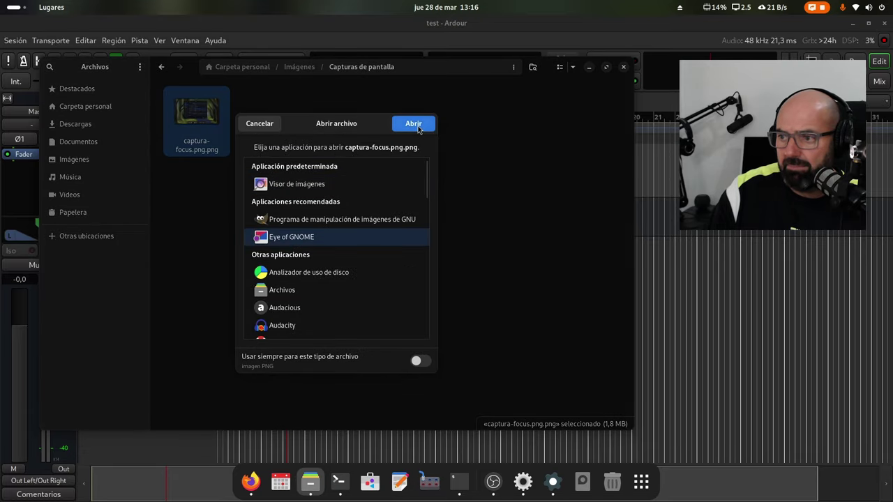
pyautogui.scroll(3, 364, 251)
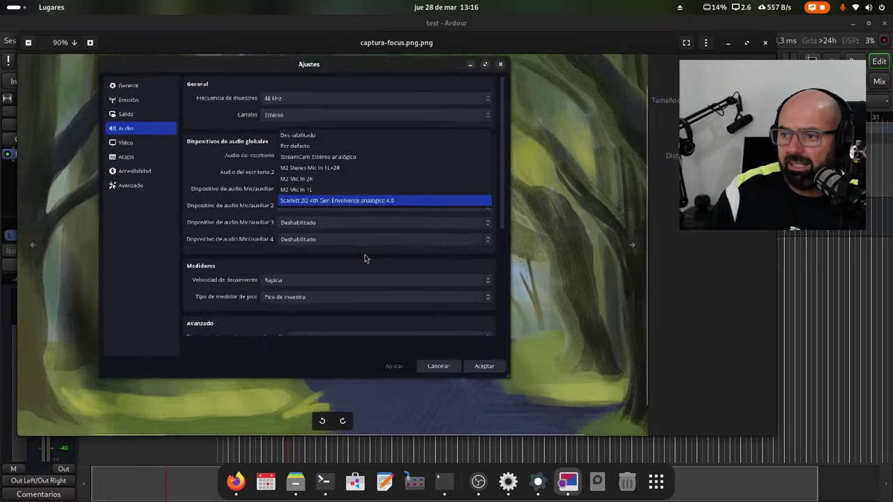
pyautogui.scroll(2, 361, 284)
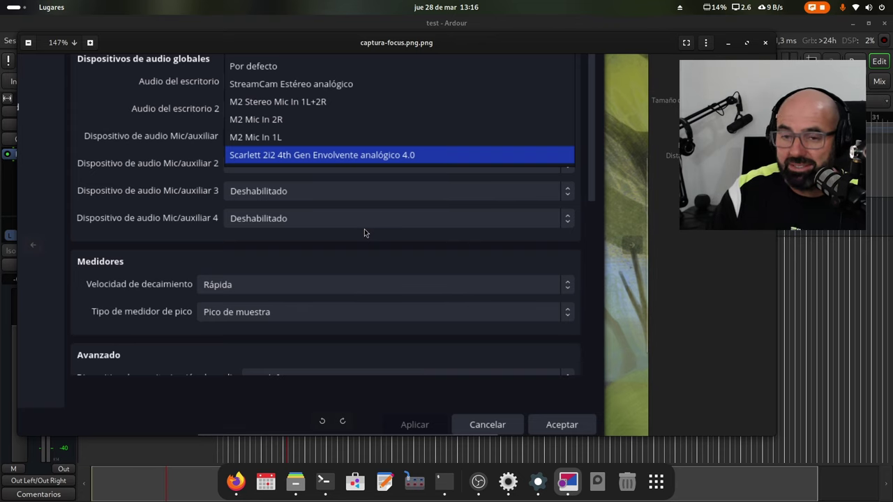
pyautogui.scroll(-2, 364, 229)
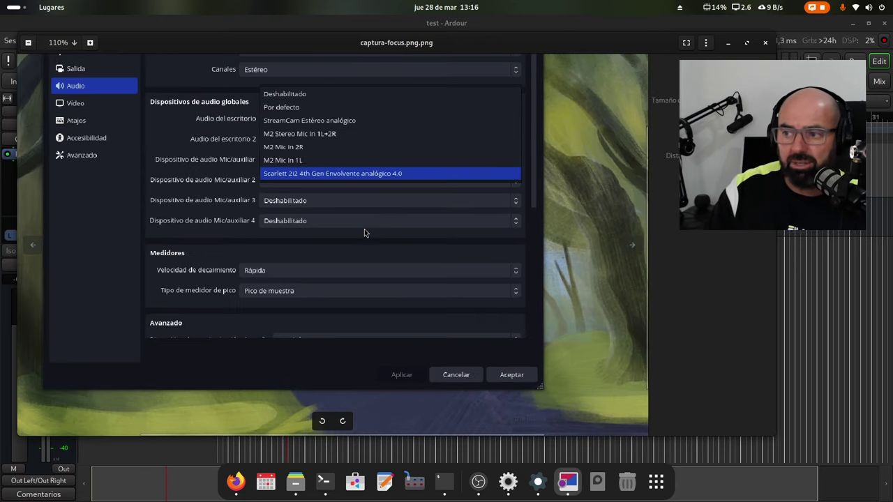
# Step: Put away the captura-focus.png.png image and the file manager, and quit Ardour after closing its Audio/MIDI configuration
pyautogui.click(764, 44)
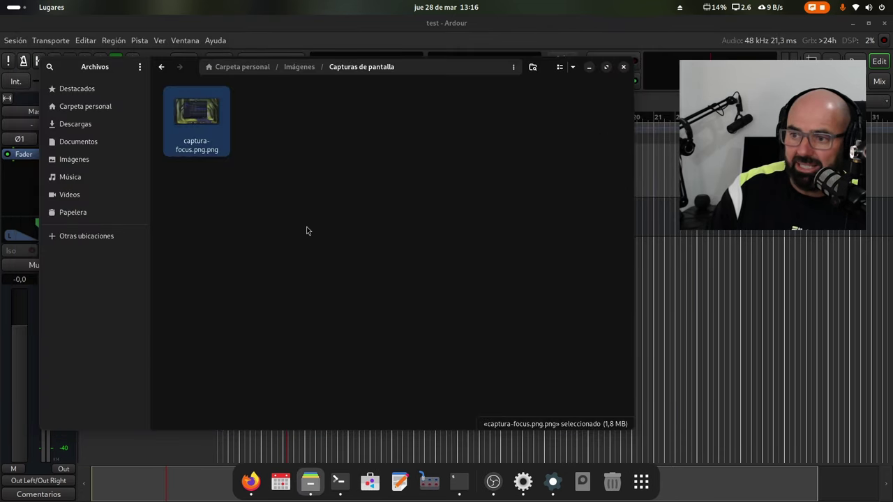
pyautogui.click(590, 68)
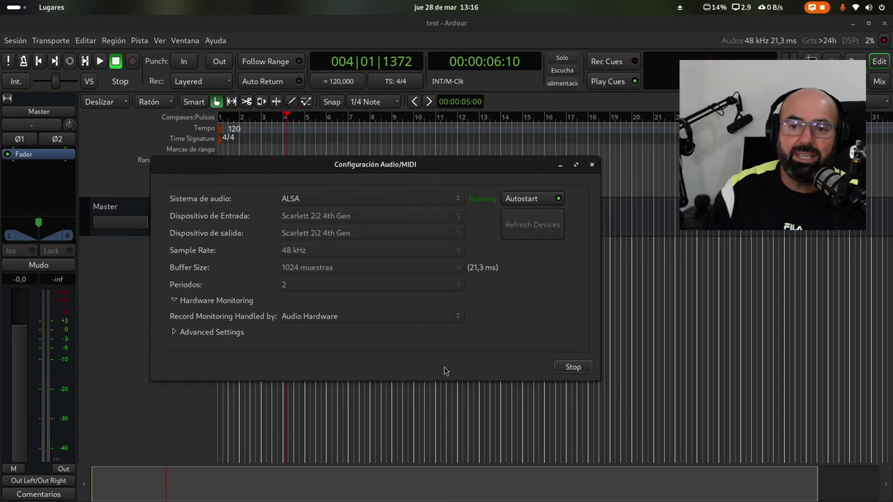
pyautogui.click(592, 164)
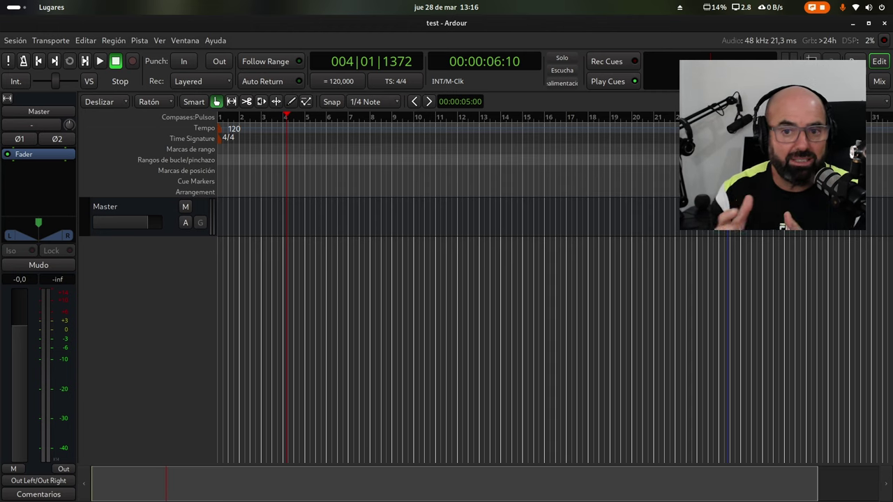
pyautogui.hotkey('ctrl', 'q')
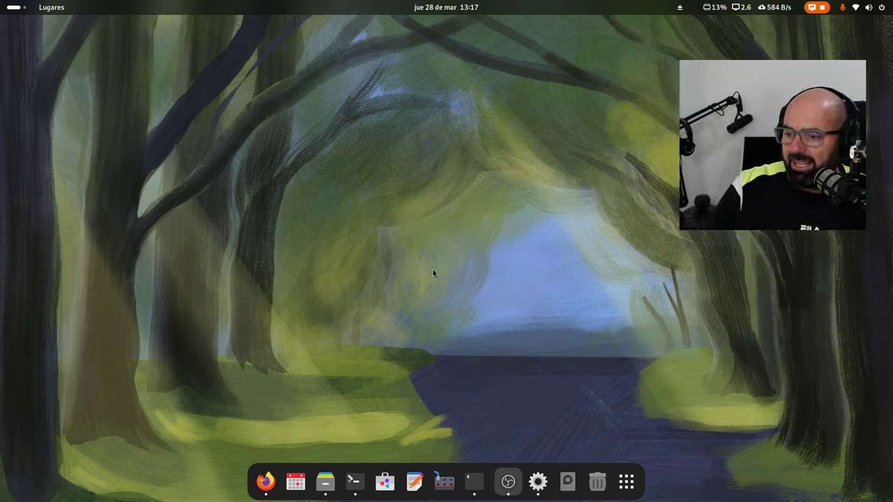
# Step: Open the system Sound settings and examine the available output and input devices for the MOTU M2 and the Scarlett 2i2
pyautogui.click(537, 481)
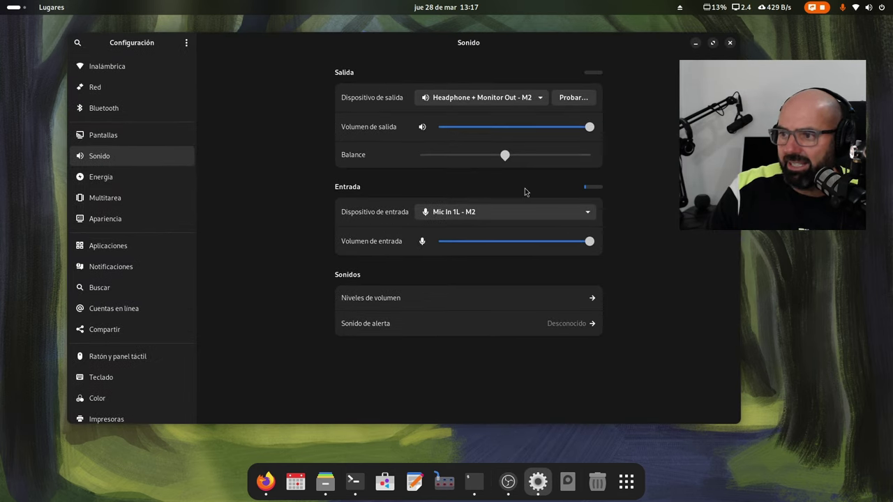
pyautogui.click(452, 101)
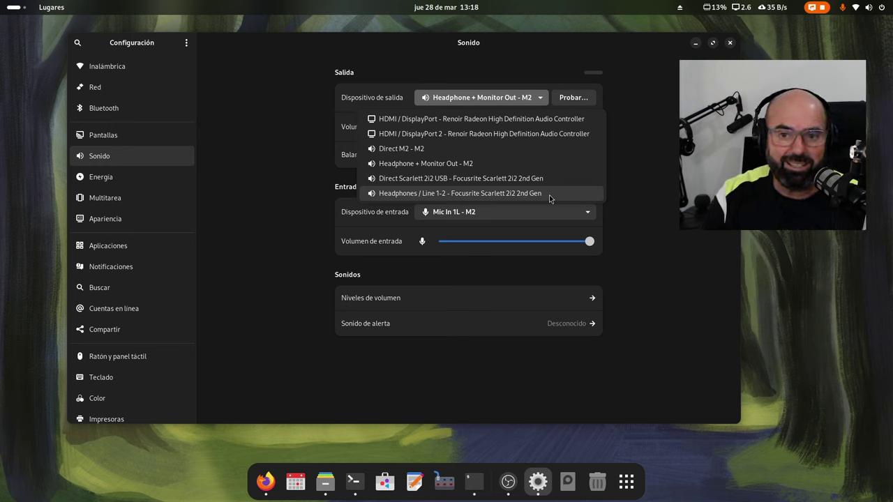
pyautogui.click(485, 390)
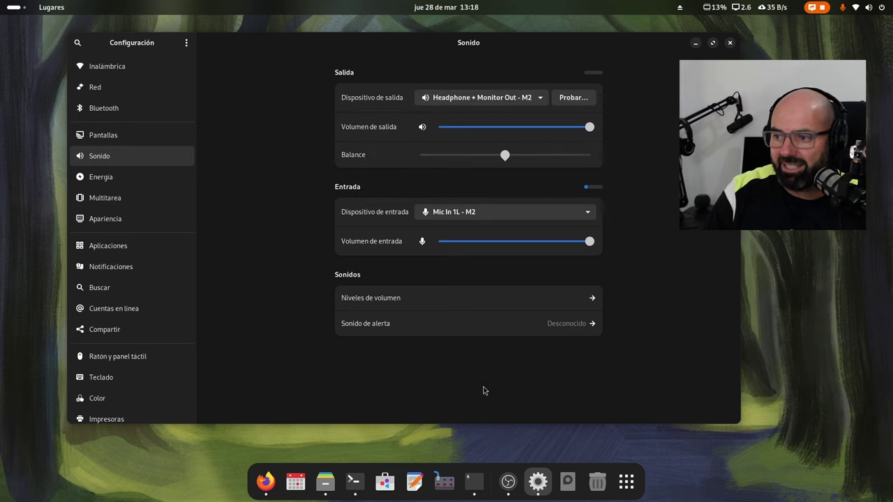
pyautogui.click(489, 212)
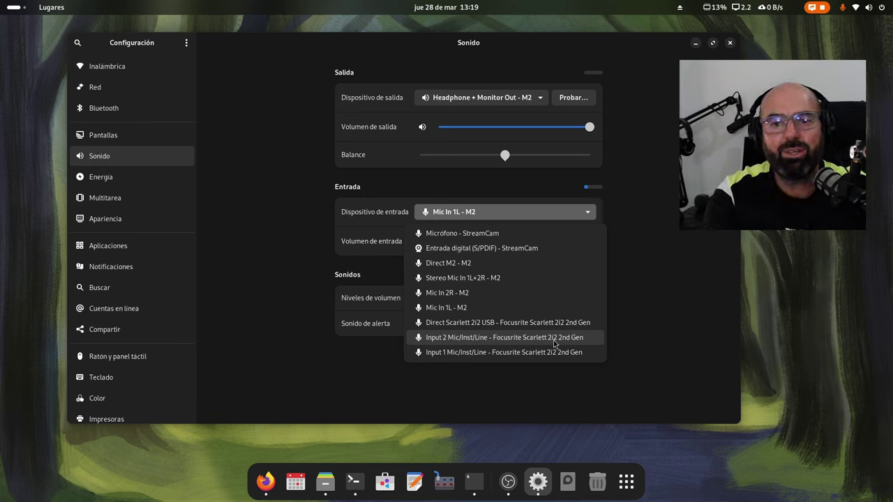
pyautogui.click(707, 382)
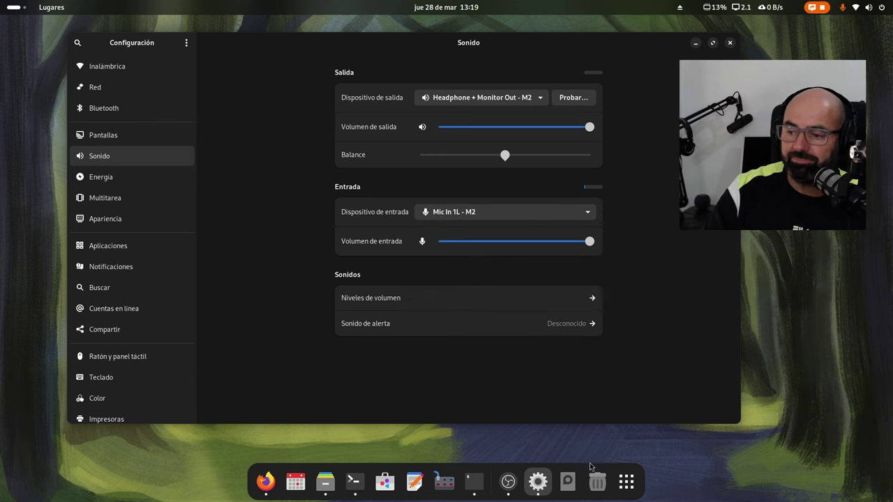
# Step: Switch to the file manager and browse the Fedora Linux disk to the folder /usr/share/alsa/ucm2/USB-Audio
pyautogui.click(325, 482)
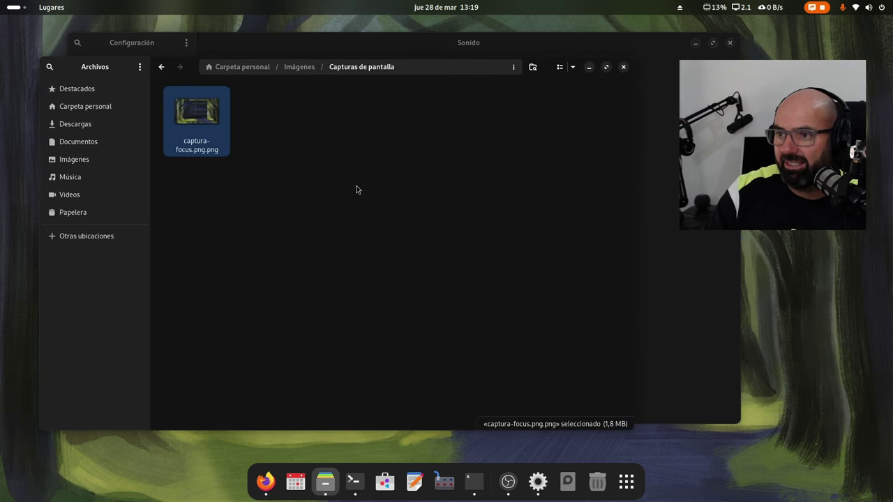
pyautogui.click(109, 236)
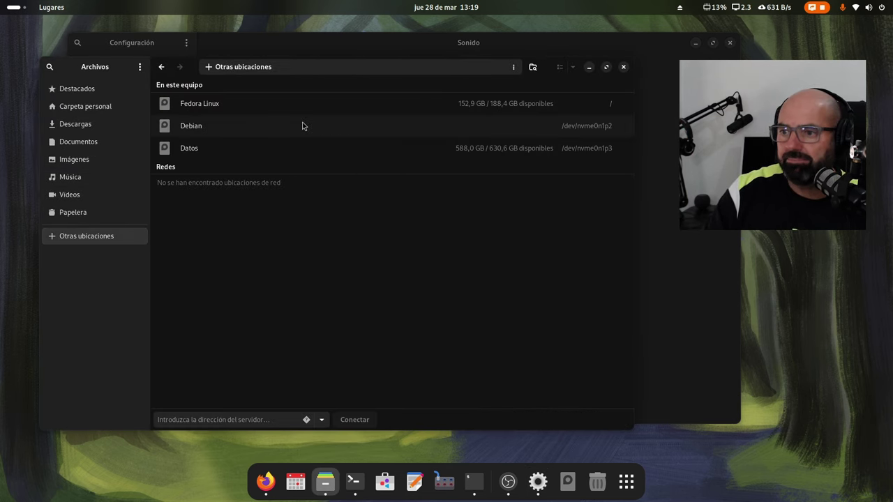
pyautogui.click(253, 111)
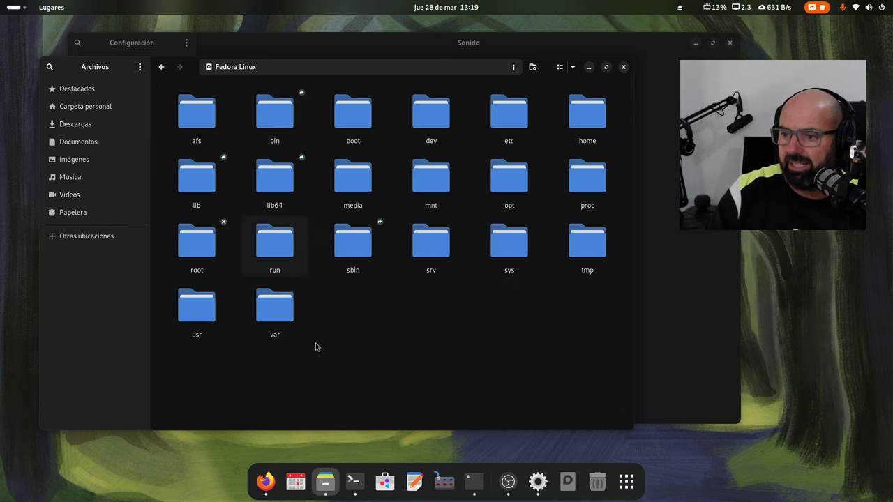
pyautogui.doubleClick(206, 318)
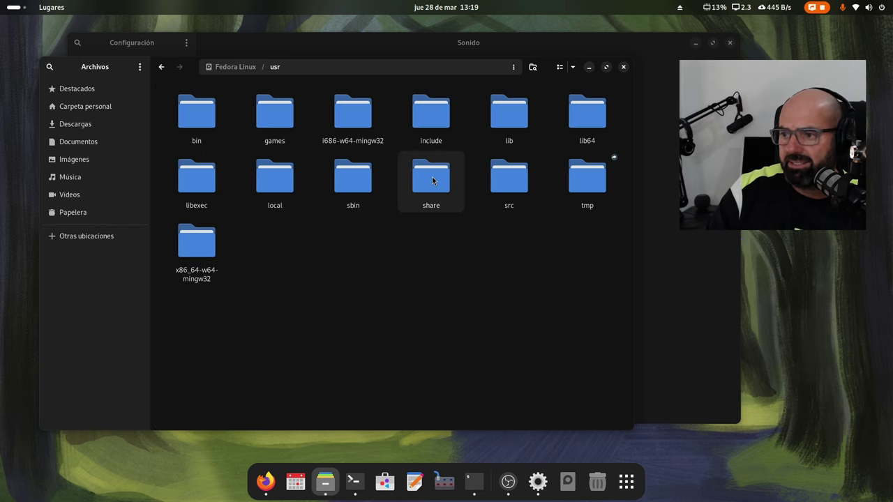
pyautogui.doubleClick(432, 181)
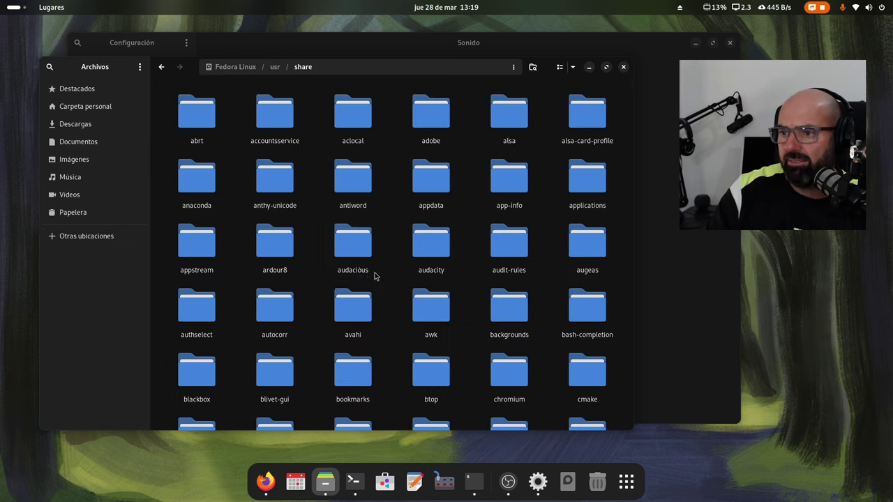
pyautogui.doubleClick(508, 134)
pyautogui.doubleClick(276, 192)
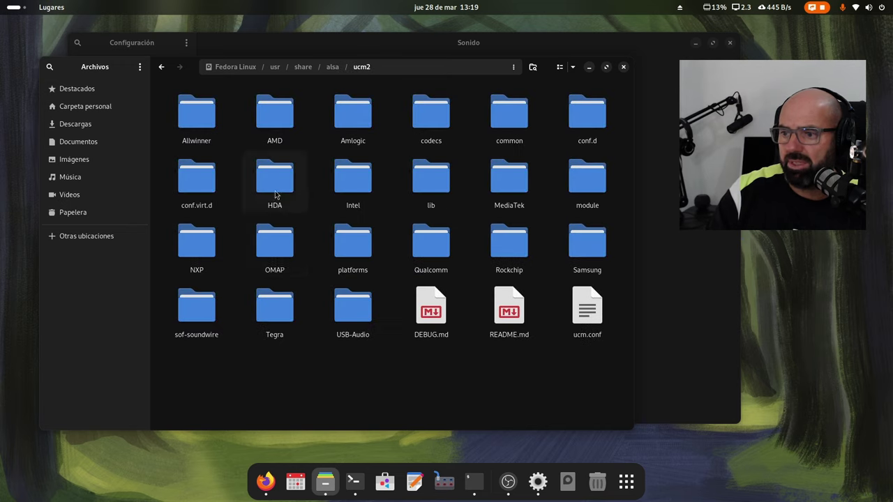
pyautogui.click(358, 313)
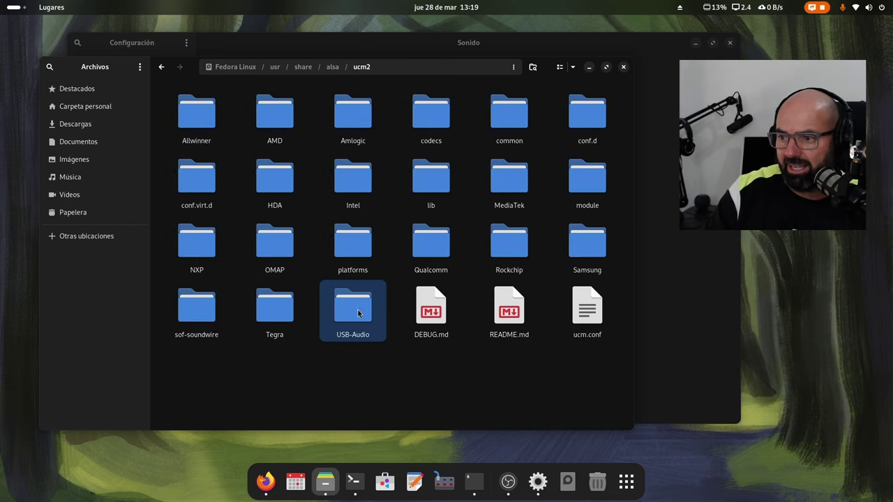
pyautogui.press('Return')
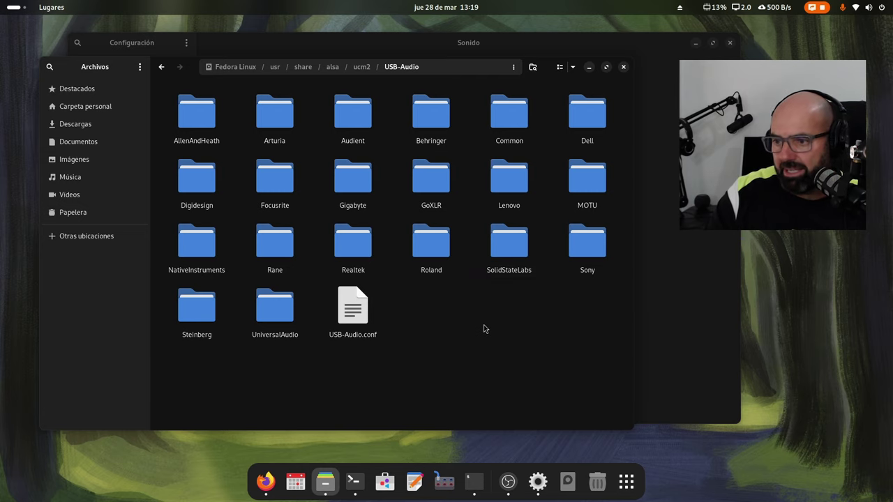
# Step: Open Scarlett-2i-HiFi.conf from the Focusrite folder in the text editor, read through its input and output sections, and close it
pyautogui.doubleClick(277, 178)
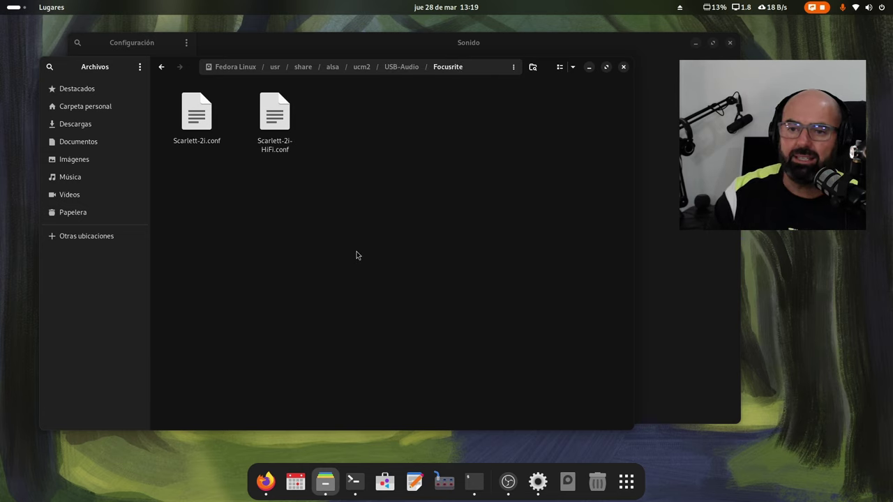
pyautogui.rightClick(272, 114)
pyautogui.click(317, 125)
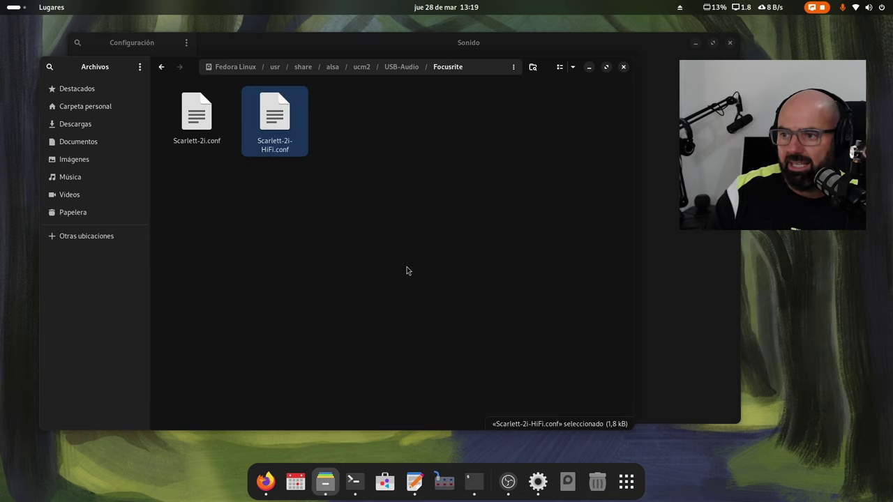
pyautogui.scroll(-15, 399, 259)
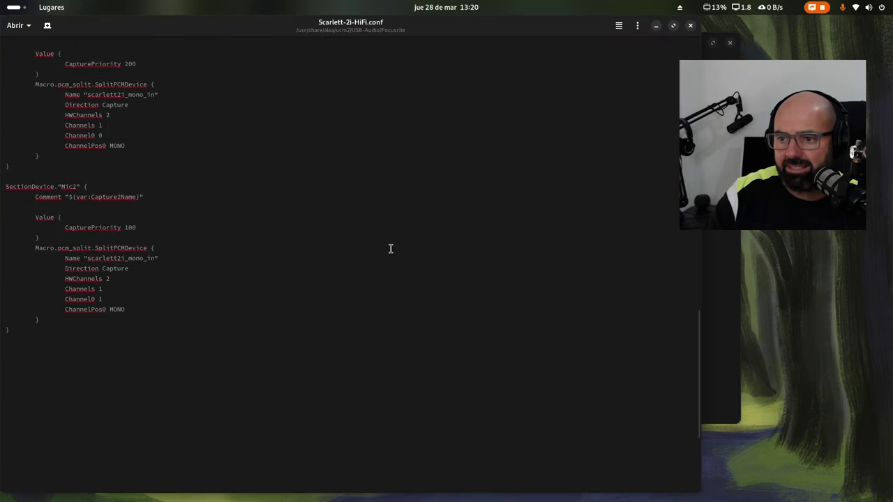
pyautogui.scroll(10, 391, 249)
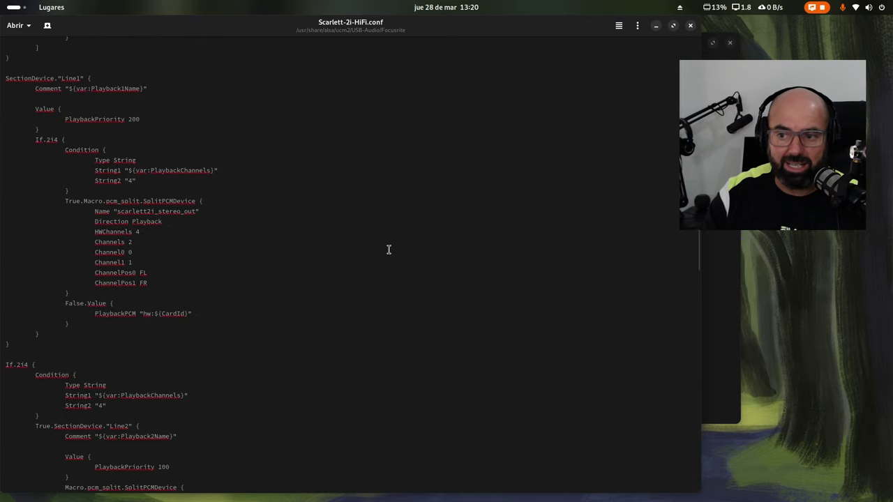
pyautogui.scroll(6, 389, 249)
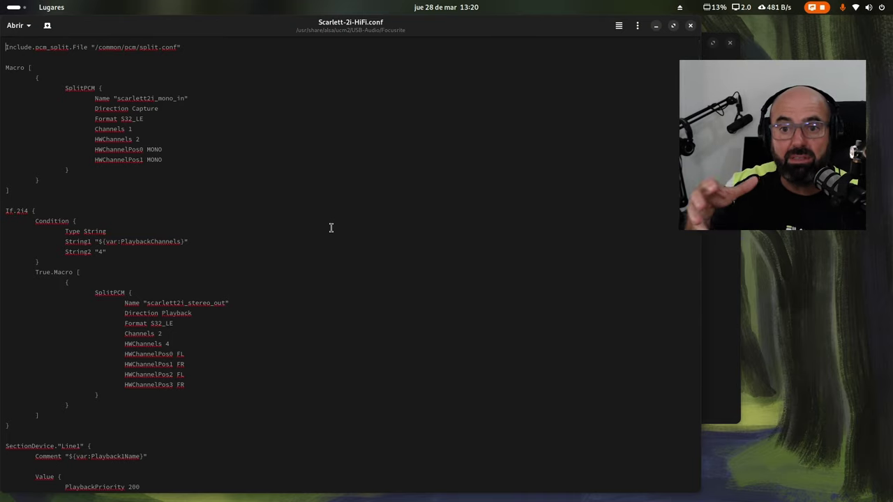
pyautogui.click(690, 26)
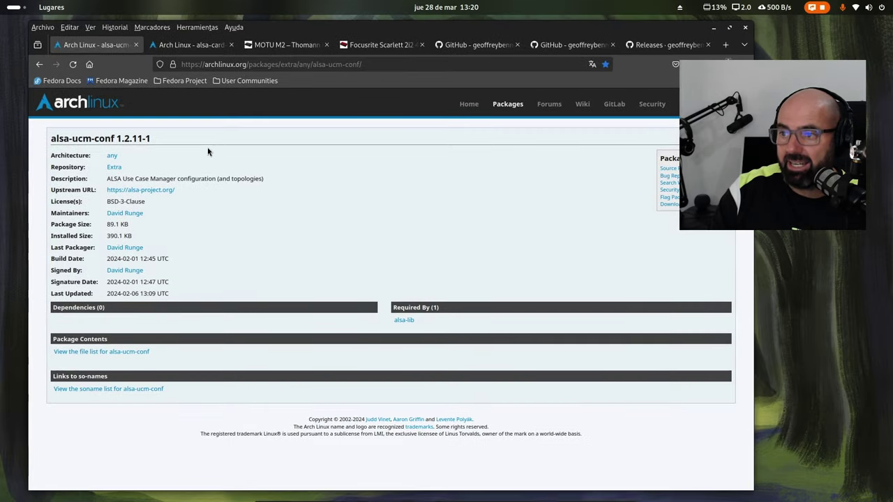
# Step: Show the scarlett-gen2 GitHub repository in Firefox and read the README's supported interfaces and minimum kernel versions
pyautogui.click(474, 45)
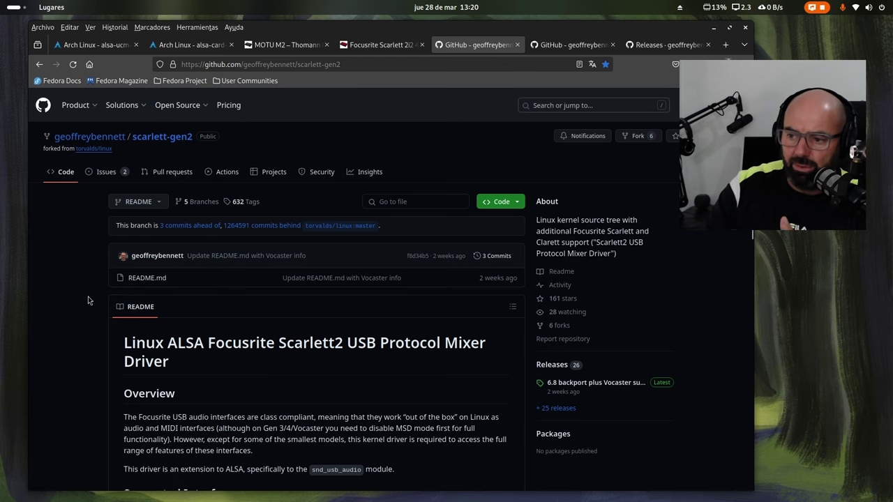
pyautogui.scroll(-5, 93, 281)
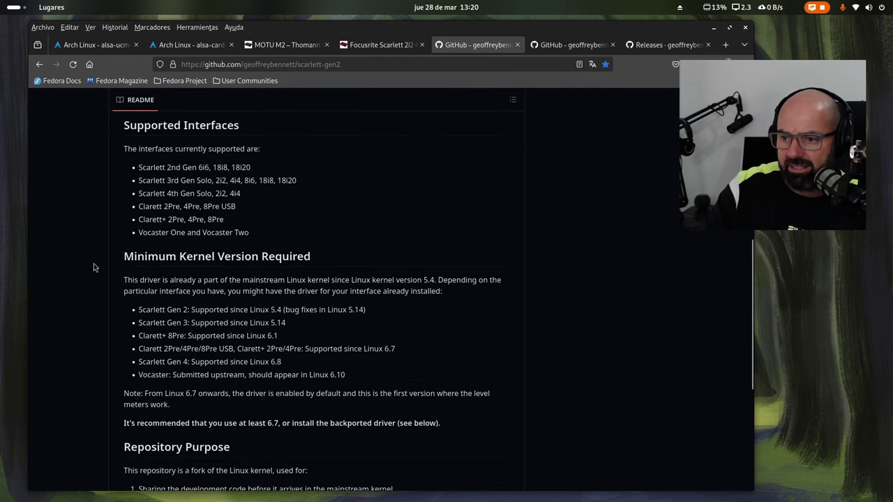
pyautogui.scroll(-3, 95, 266)
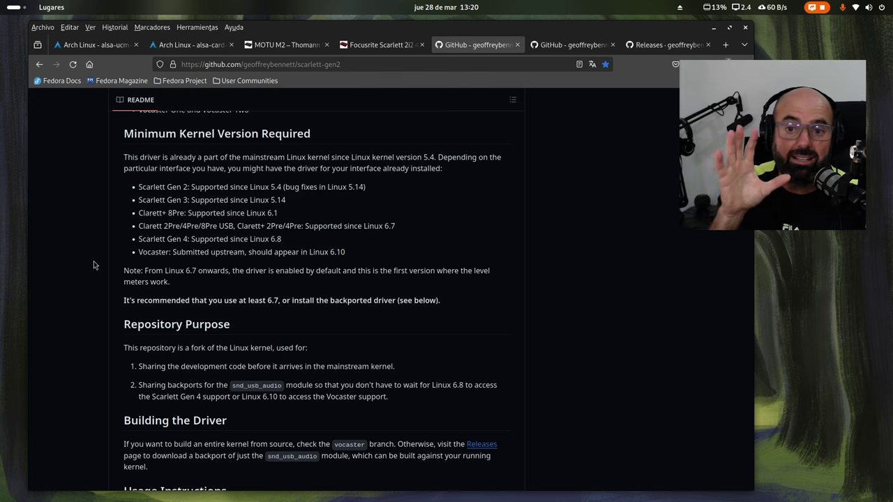
pyautogui.scroll(-3, 95, 265)
pyautogui.scroll(7, 192, 247)
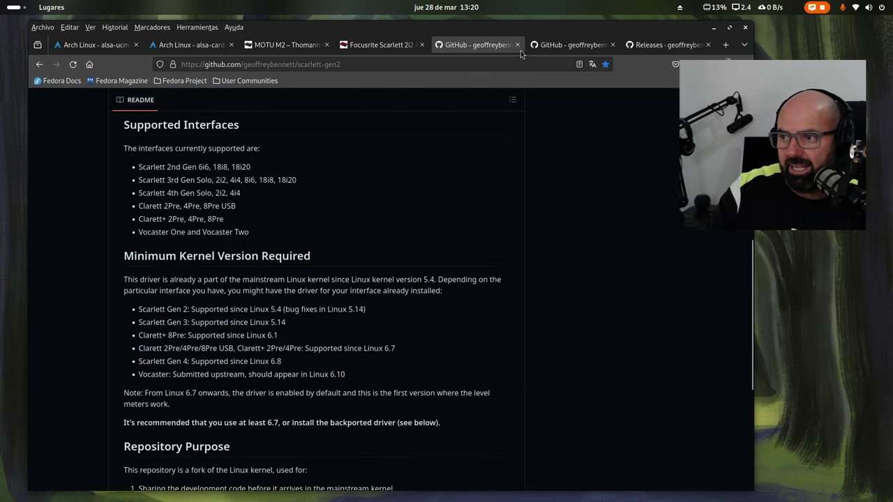
# Step: Switch to the alsa-scarlett-gui GitHub repository and read its README, including the supported interfaces and the control panel demo
pyautogui.click(572, 44)
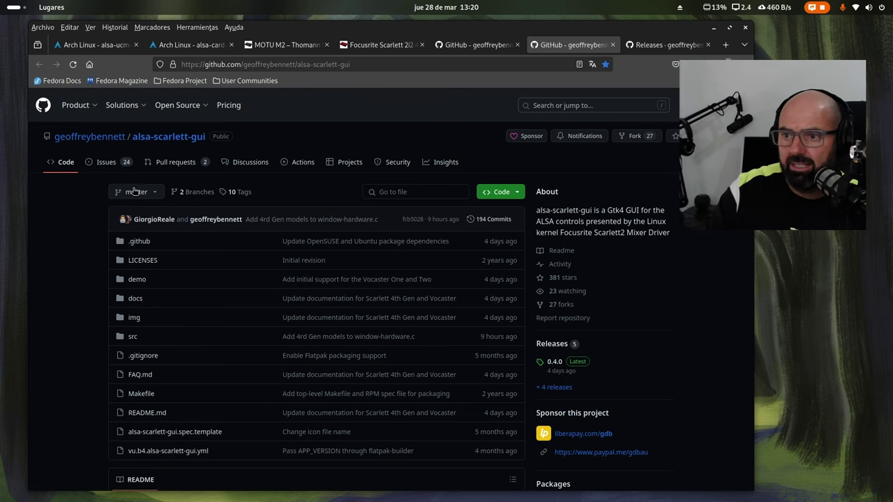
pyautogui.scroll(-5, 135, 238)
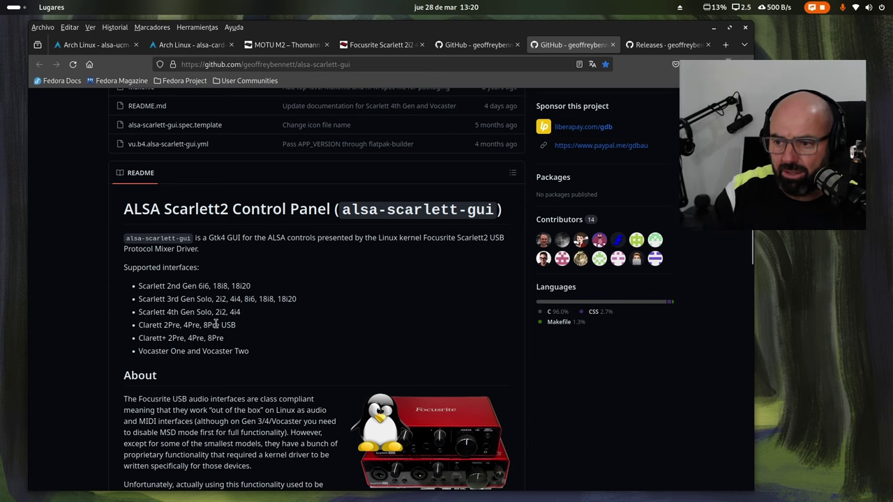
pyautogui.scroll(-8, 215, 325)
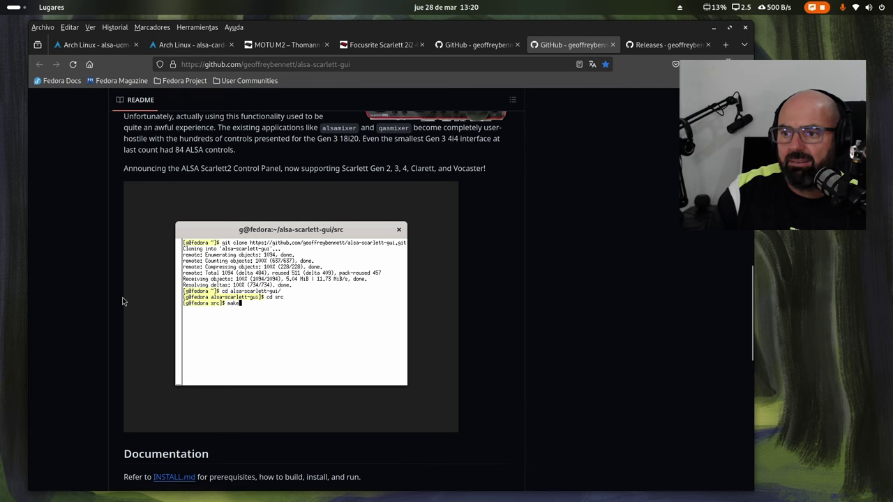
pyautogui.scroll(-15, 122, 297)
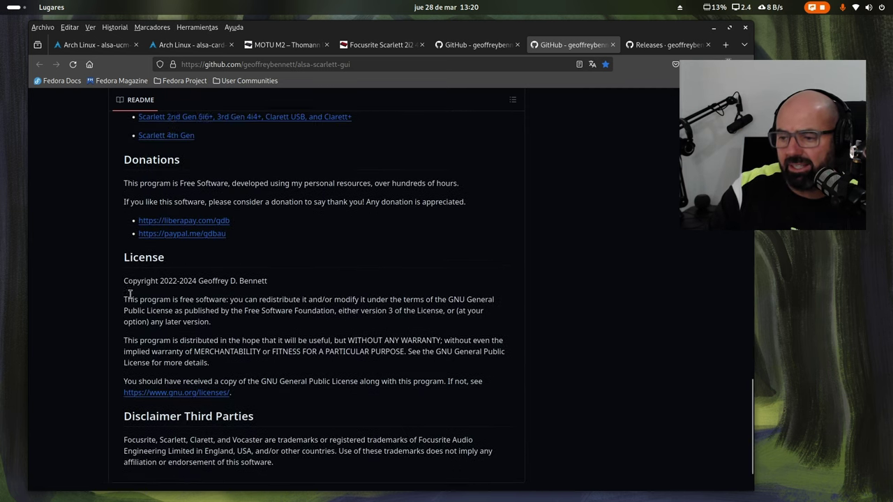
pyautogui.scroll(8, 129, 294)
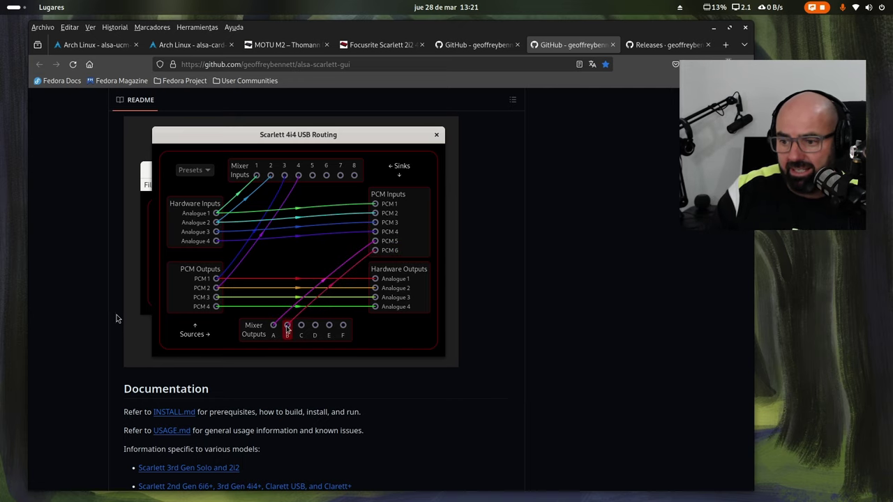
pyautogui.press('super')
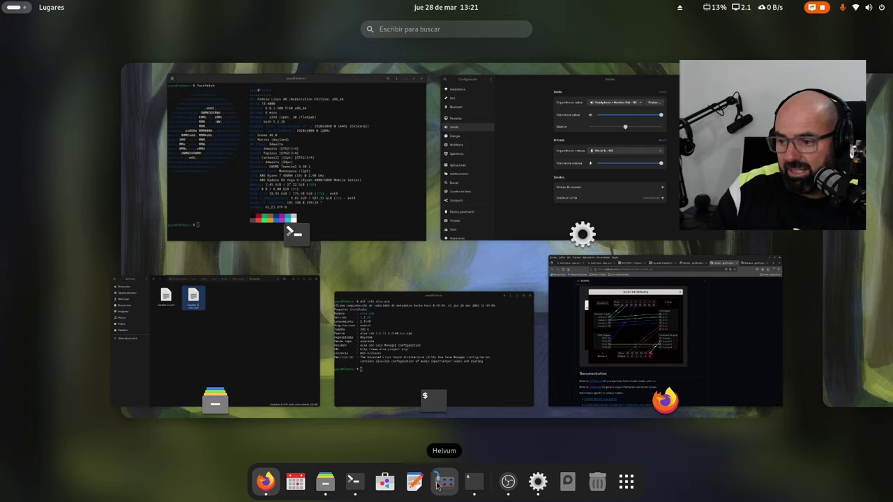
pyautogui.press('super')
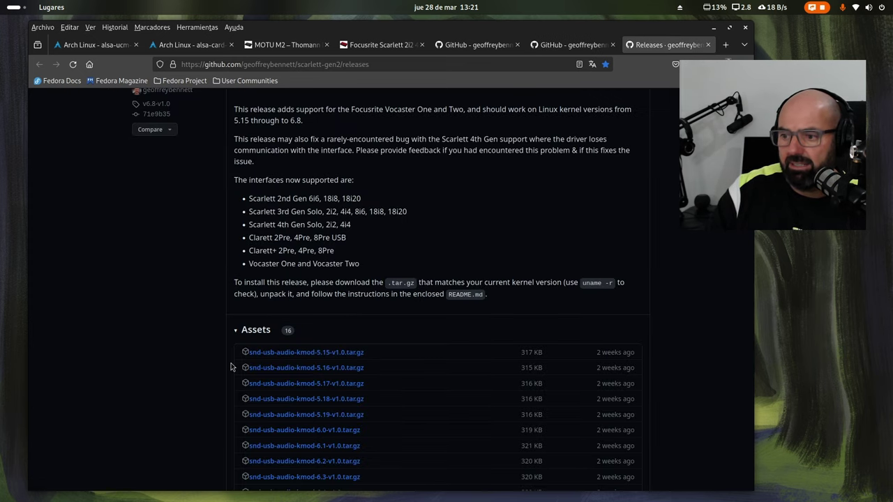
# Step: Look through the scarlett-gen2 releases page for the 6.8 backport notes, the snd-usb-audio-kmod downloads and the Scarlett 4th Gen release
pyautogui.scroll(5, 214, 341)
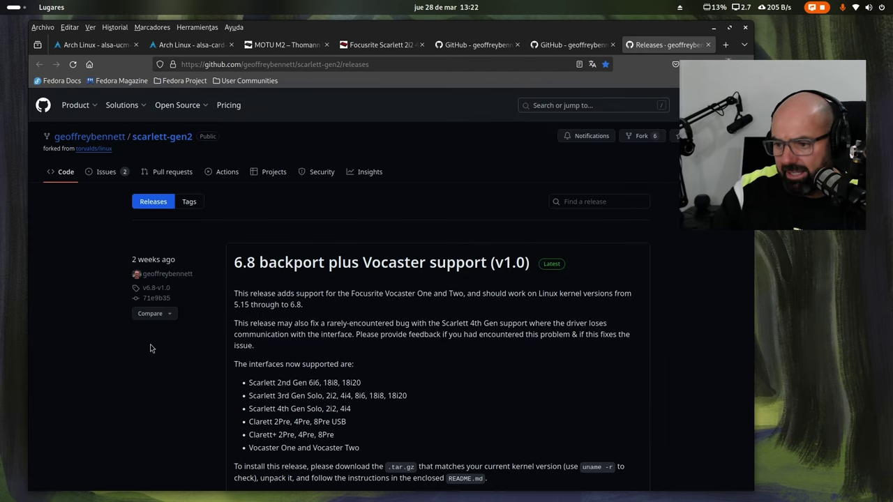
pyautogui.scroll(-10, 150, 347)
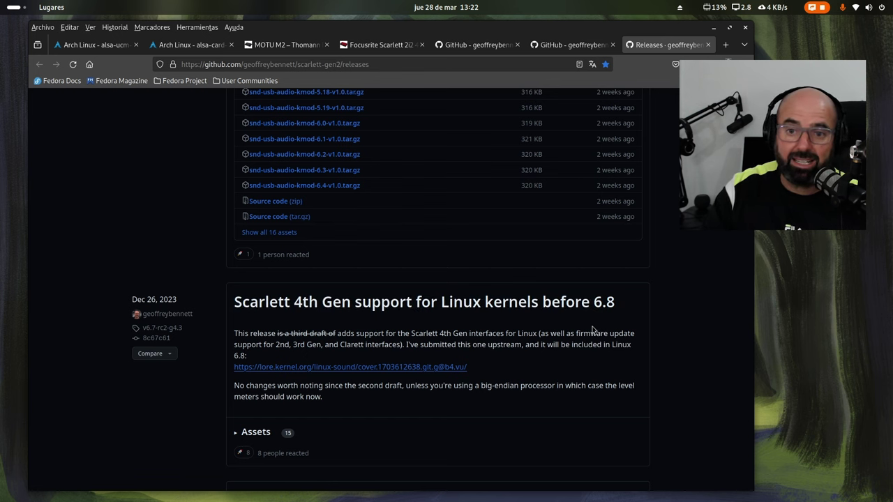
pyautogui.scroll(-1, 544, 341)
pyautogui.scroll(6, 539, 348)
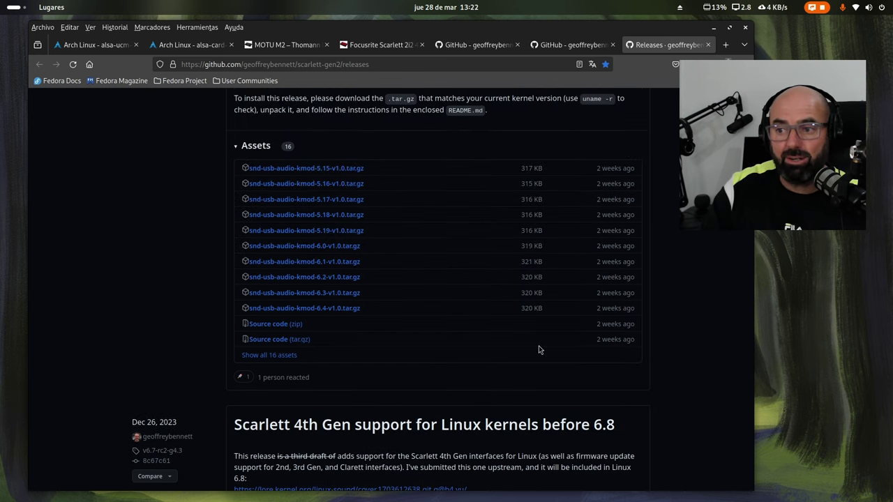
# Step: Return to the alsa-scarlett-gui repository page and examine the mixer demo above the Documentation section
pyautogui.click(579, 46)
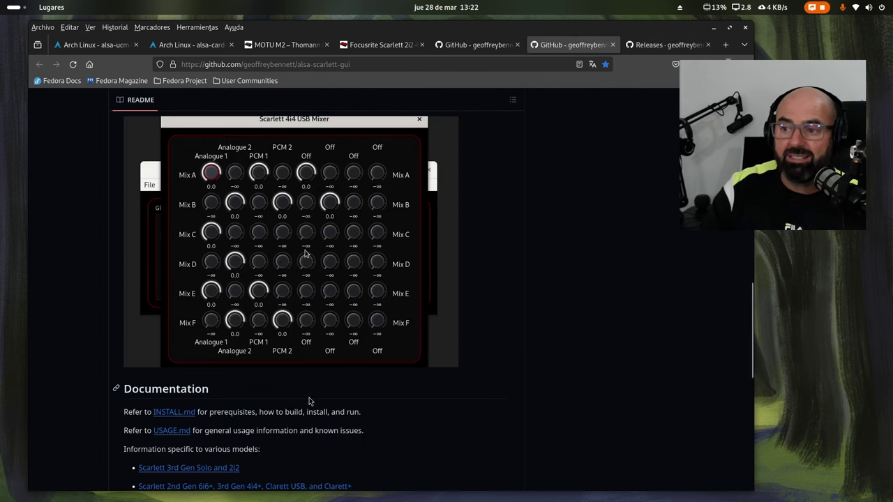
pyautogui.scroll(3, 445, 372)
pyautogui.scroll(-3, 445, 372)
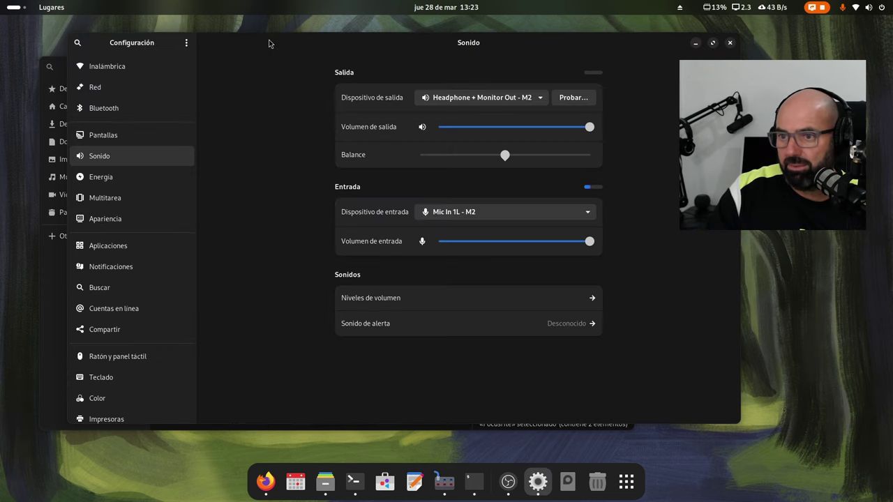
# Step: Inspect the available output and input devices in the sound settings for the EVO4 interface, keeping the current M2 selections
pyautogui.moveTo(268, 44); pyautogui.dragTo(264, 41)
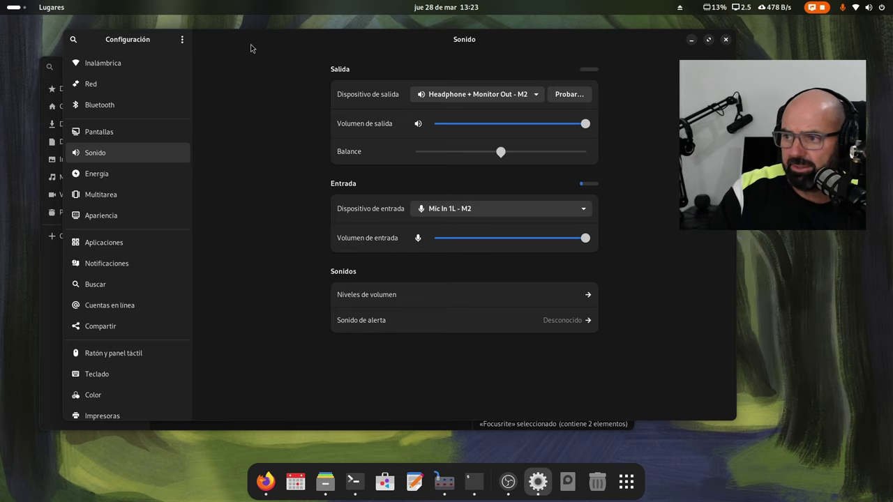
pyautogui.click(445, 95)
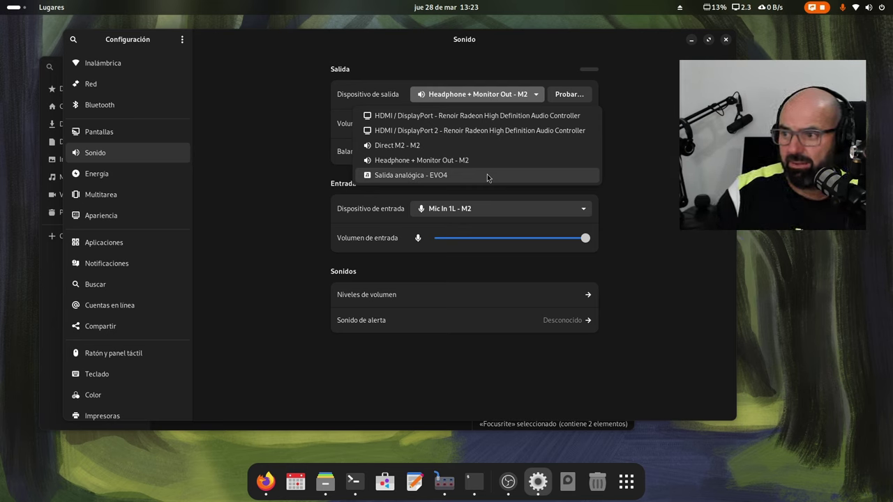
pyautogui.click(294, 249)
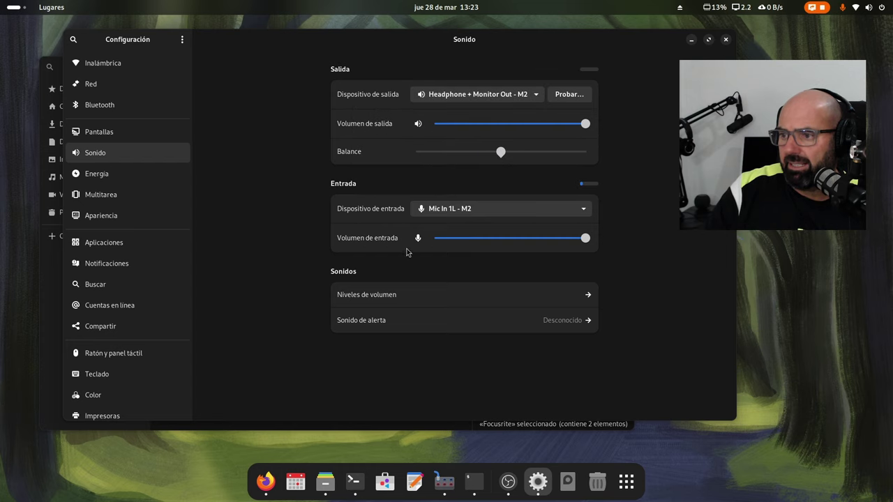
pyautogui.click(463, 211)
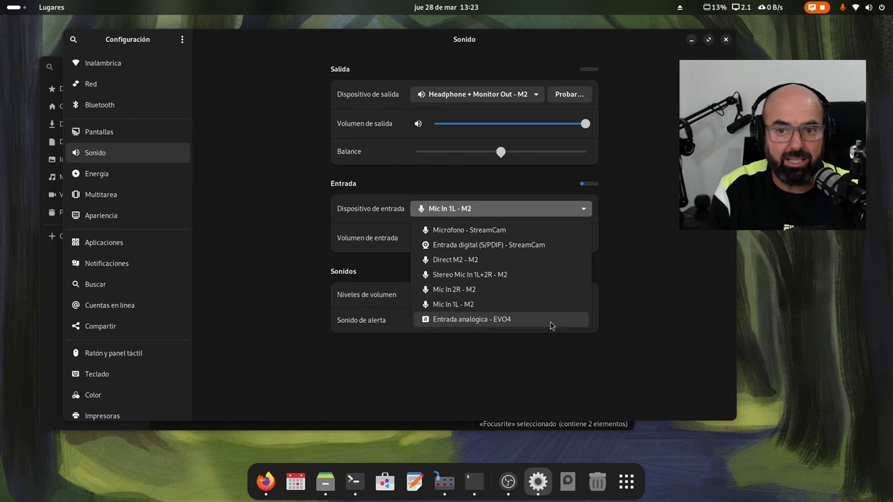
pyautogui.press('Escape')
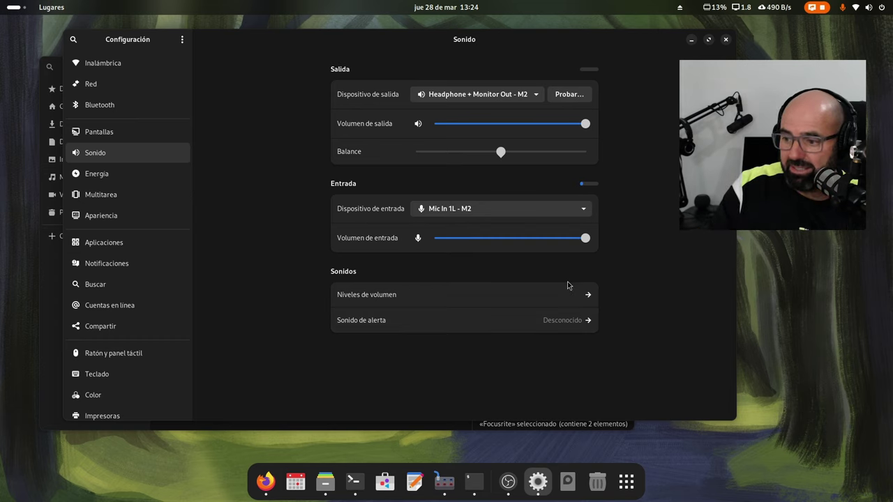
# Step: Switch to the file manager and check the Audient folder in USB-Audio for a UCM configuration file matching the EVO4
pyautogui.click(321, 483)
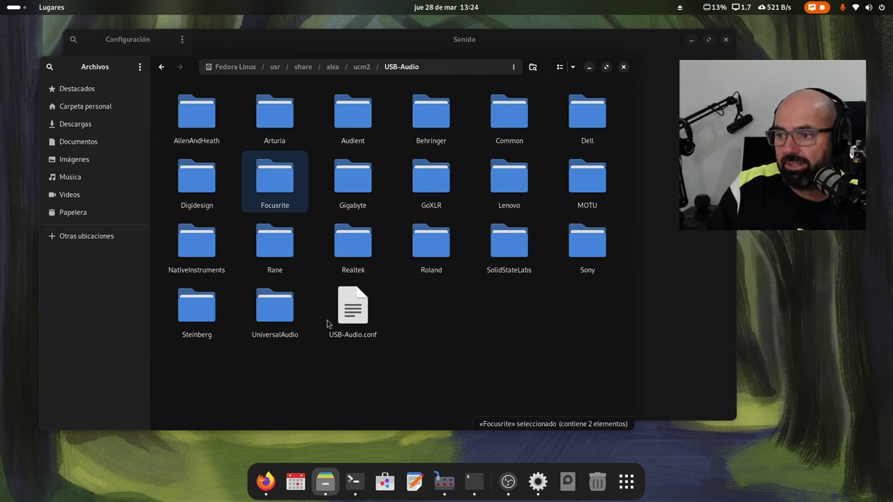
pyautogui.click(456, 325)
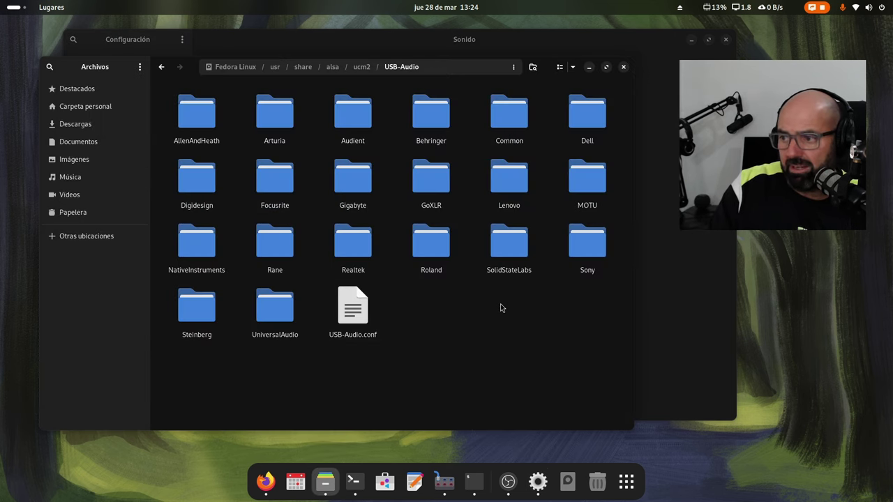
pyautogui.doubleClick(349, 117)
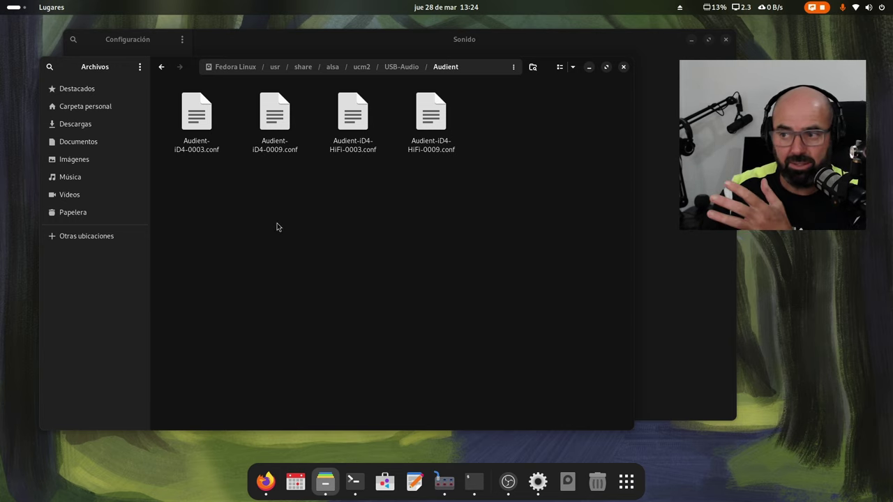
pyautogui.click(162, 67)
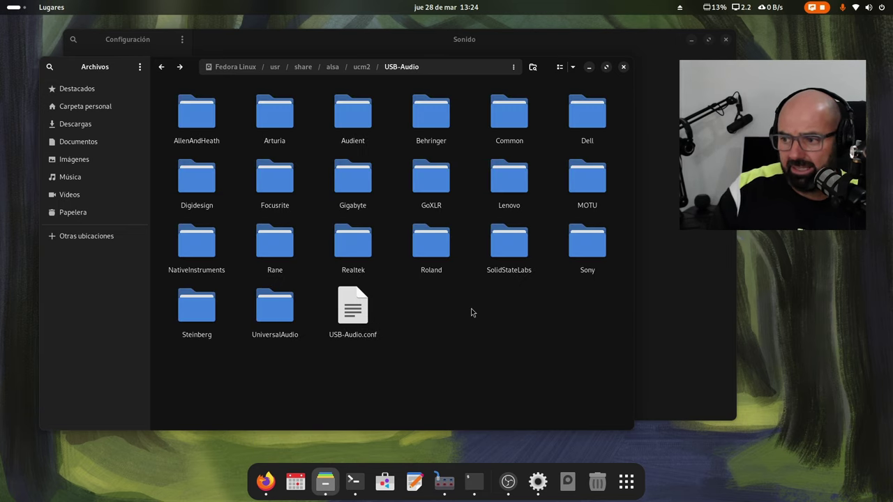
pyautogui.doubleClick(352, 115)
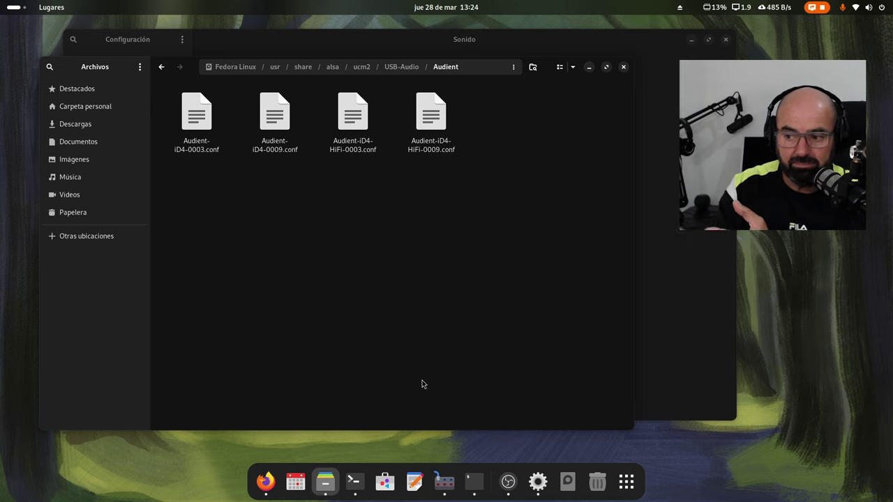
# Step: Recheck the EVO4 entry among the sound input devices and bring the file manager back to the USB-Audio folder
pyautogui.click(538, 481)
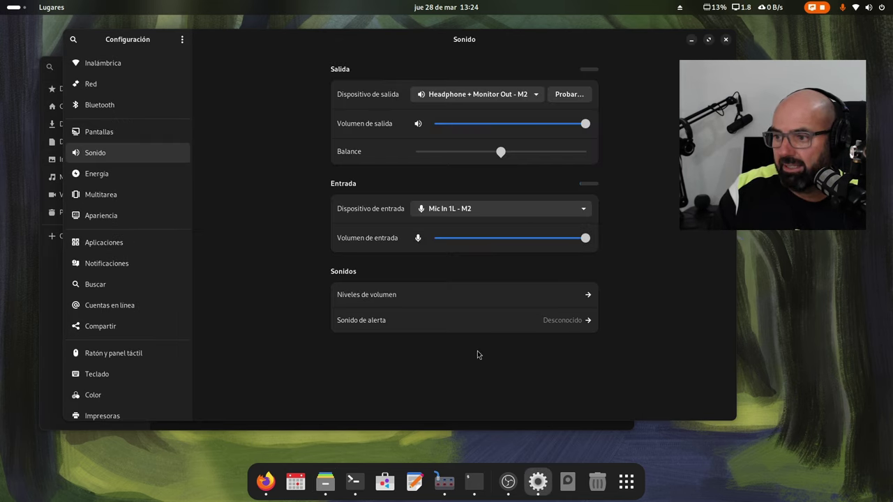
pyautogui.click(481, 209)
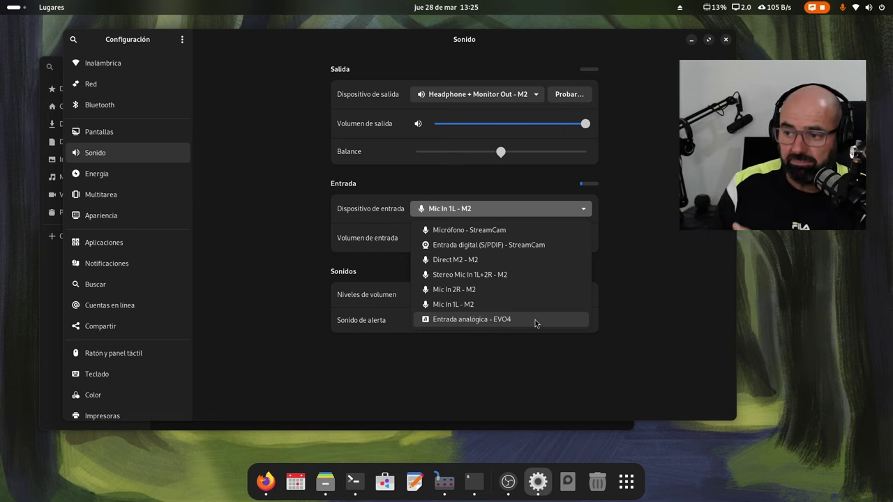
pyautogui.click(328, 389)
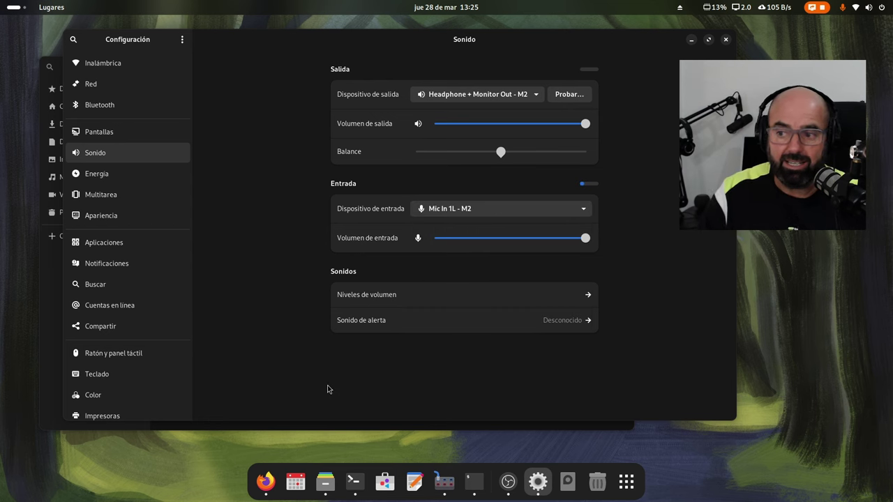
pyautogui.hotkey('alt', 'Tab')
pyautogui.click(407, 67)
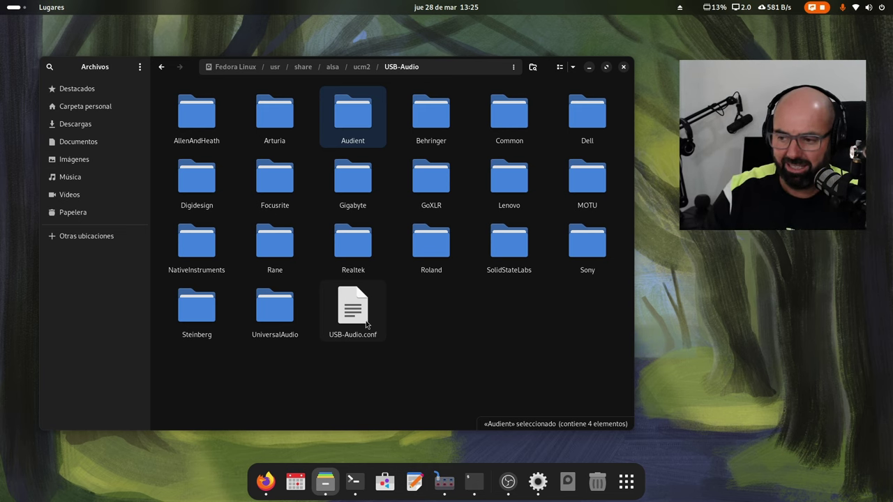
# Step: Return to the sound settings and inspect the output and input devices offered for the Volt 176
pyautogui.click(538, 482)
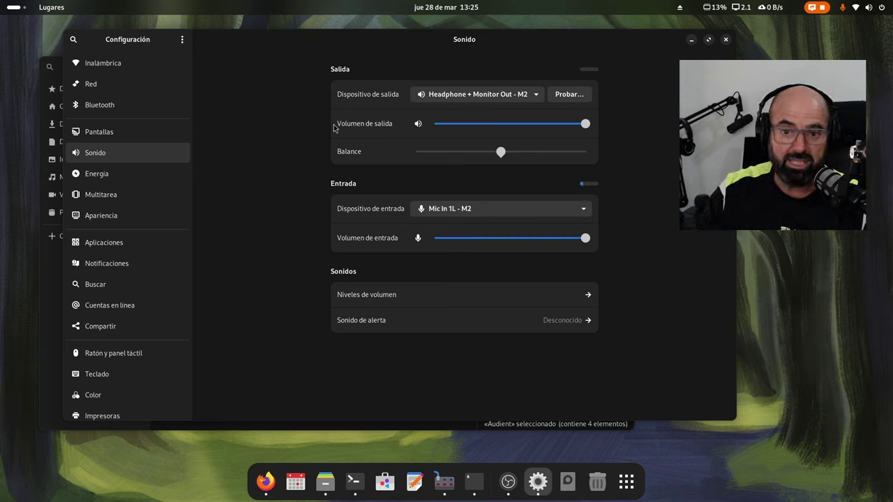
pyautogui.click(485, 94)
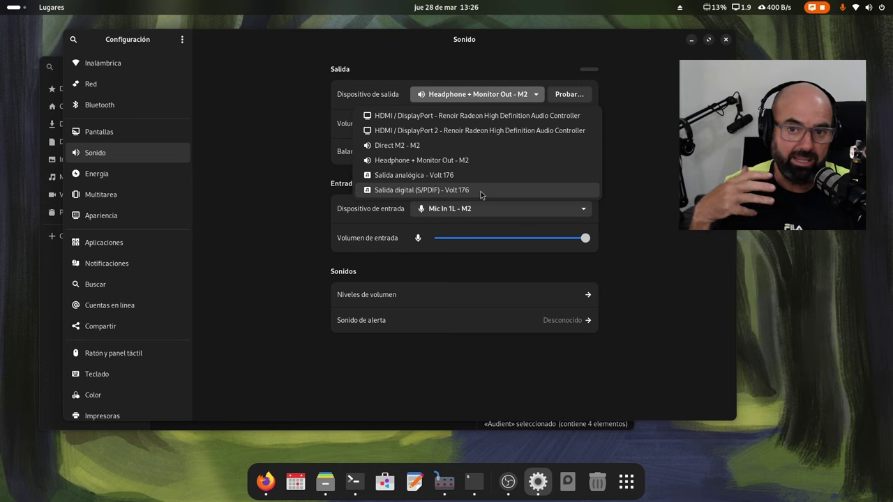
pyautogui.click(303, 313)
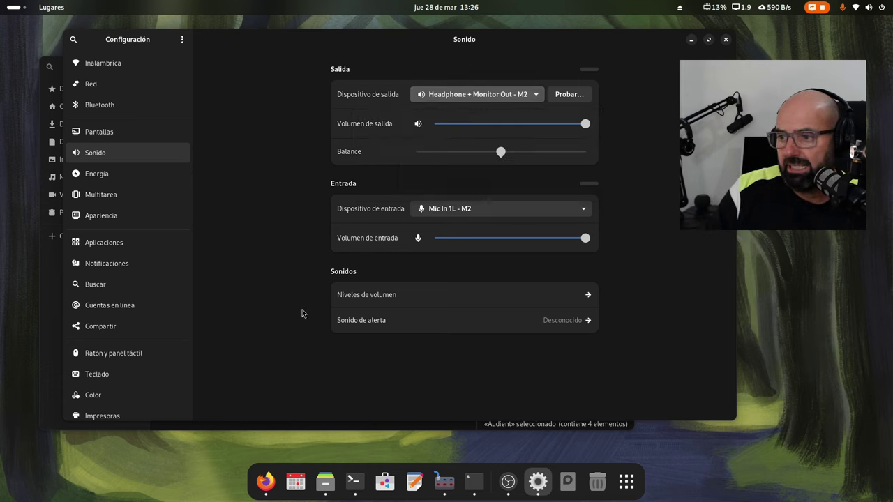
pyautogui.click(456, 213)
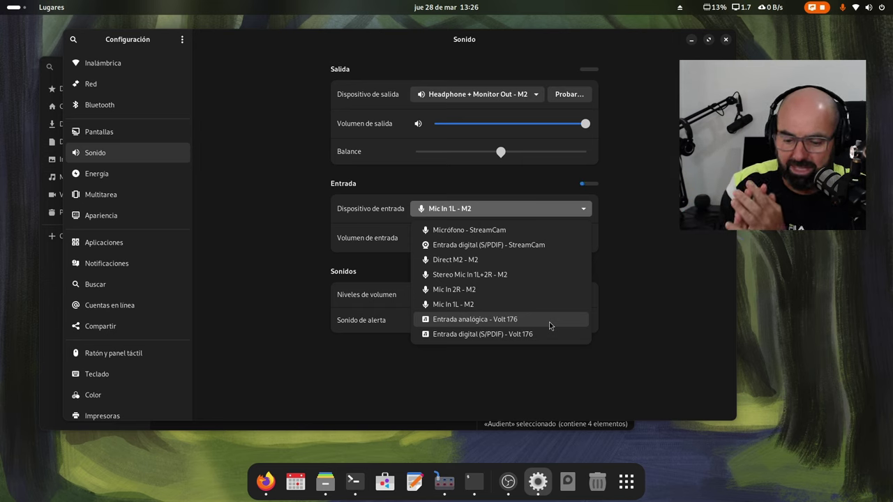
pyautogui.click(322, 368)
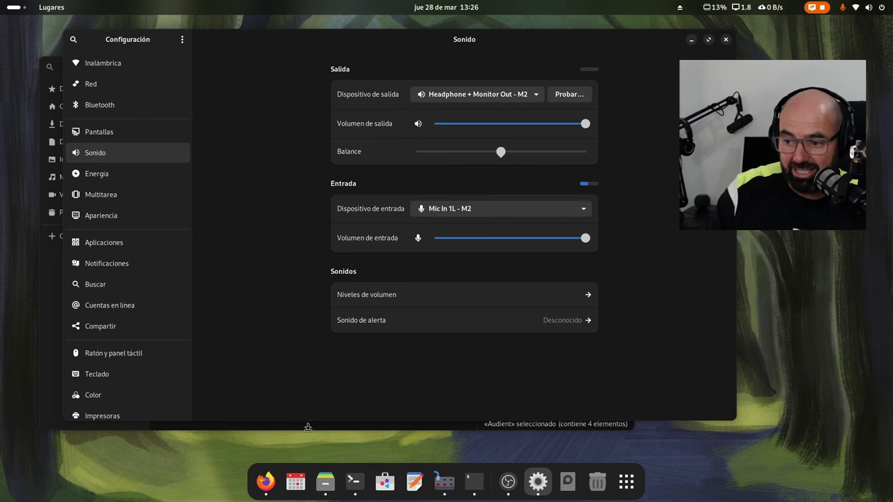
# Step: Switch to the file manager and show the UniversalAudio folder inside USB-Audio
pyautogui.click(325, 481)
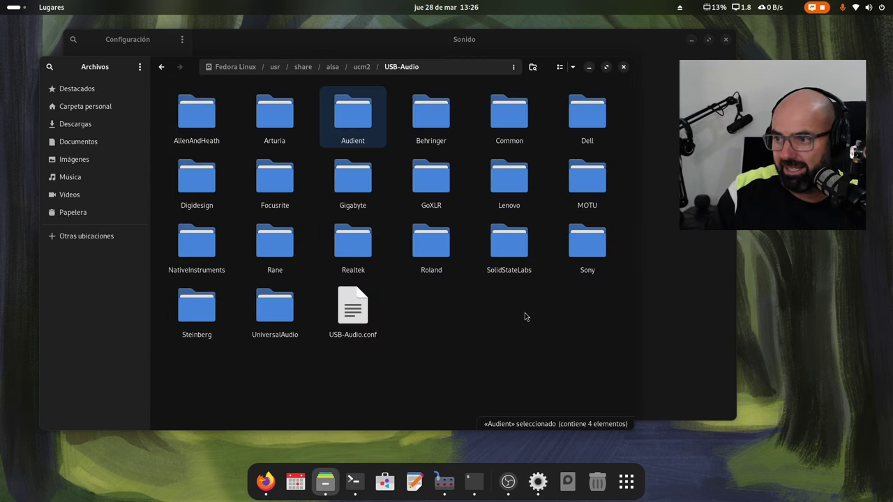
pyautogui.click(520, 333)
pyautogui.doubleClick(281, 314)
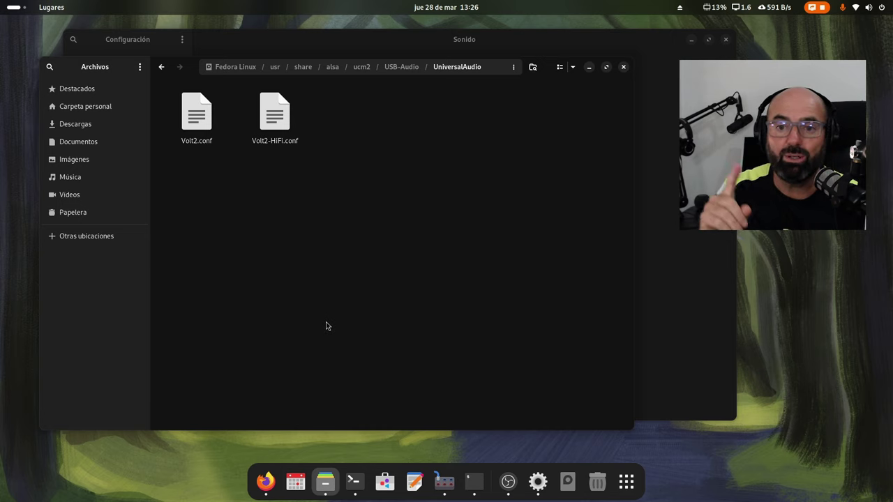
# Step: Read Volt2-HiFi.conf in the text editor and close it, then return to the USB-Audio folder and minimize the file manager
pyautogui.rightClick(274, 115)
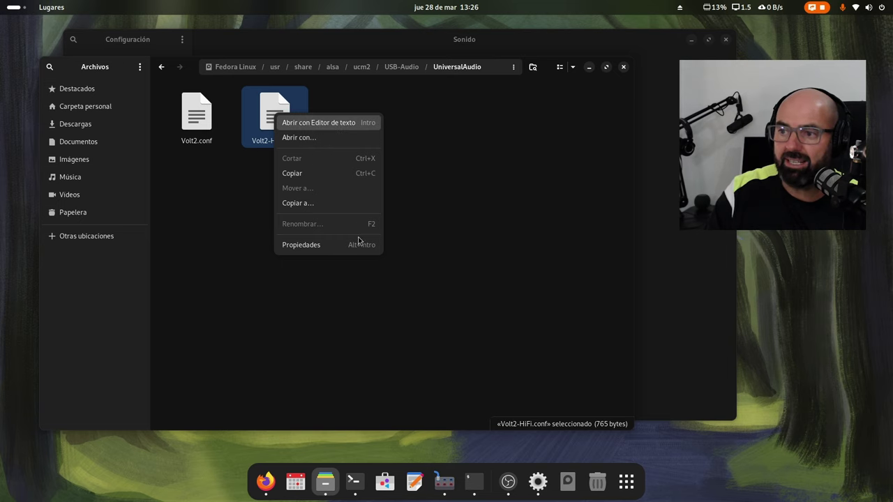
pyautogui.press('Return')
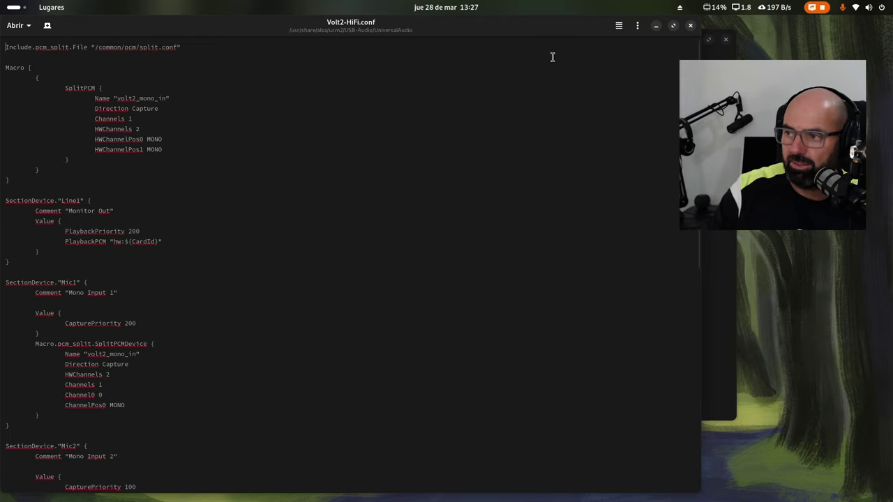
pyautogui.click(690, 25)
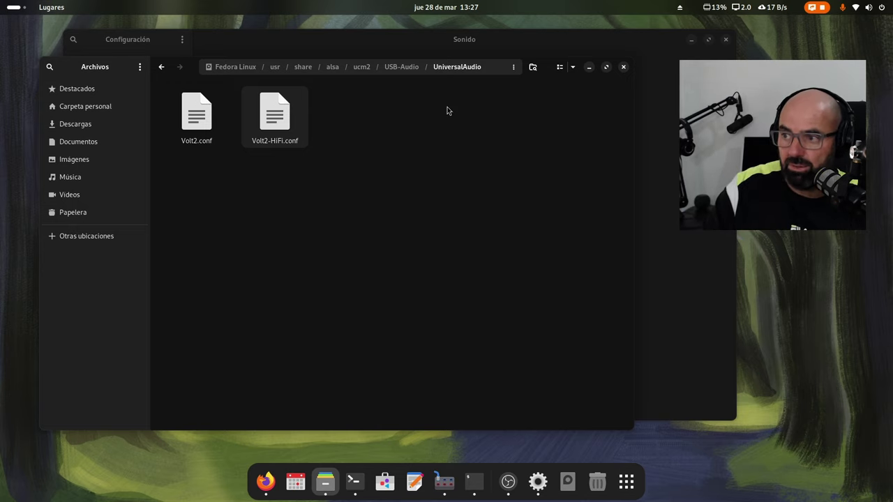
pyautogui.click(401, 66)
pyautogui.click(588, 67)
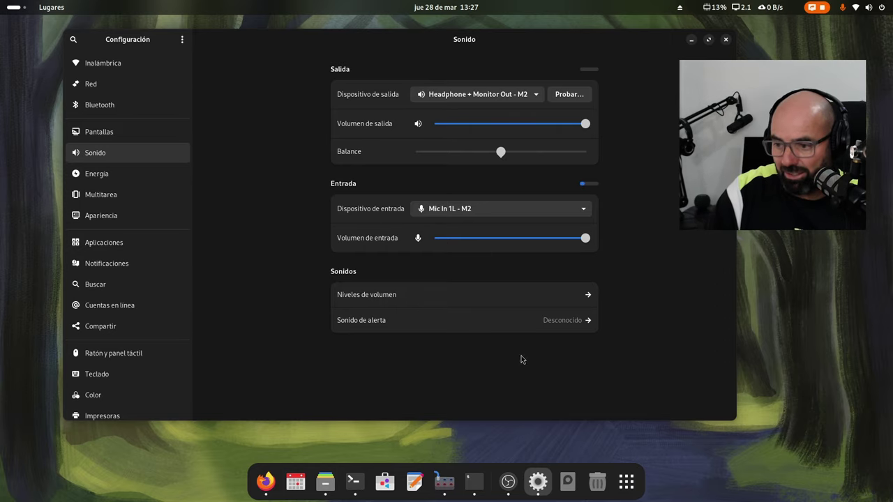
# Step: Switch to Firefox and review the Thomann pages for the MOTU M2 and Focusrite Scarlett 2i2 4th Generation, then minimize the browser
pyautogui.click(265, 481)
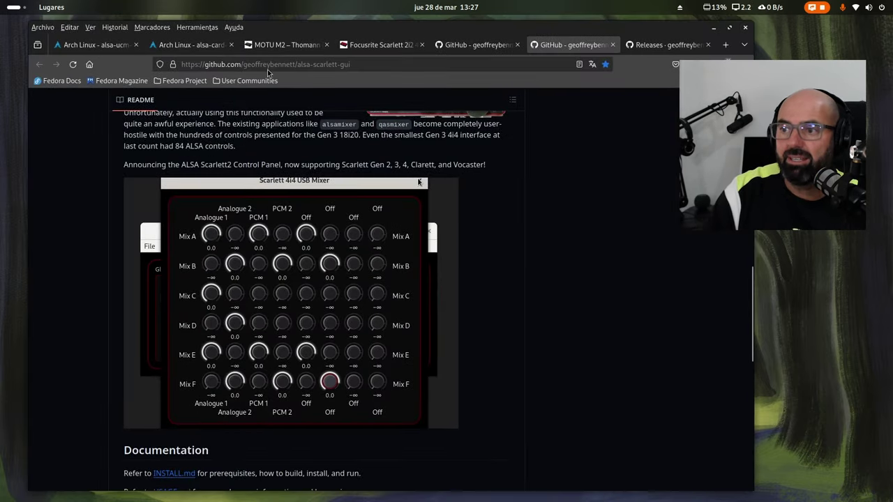
pyautogui.click(279, 48)
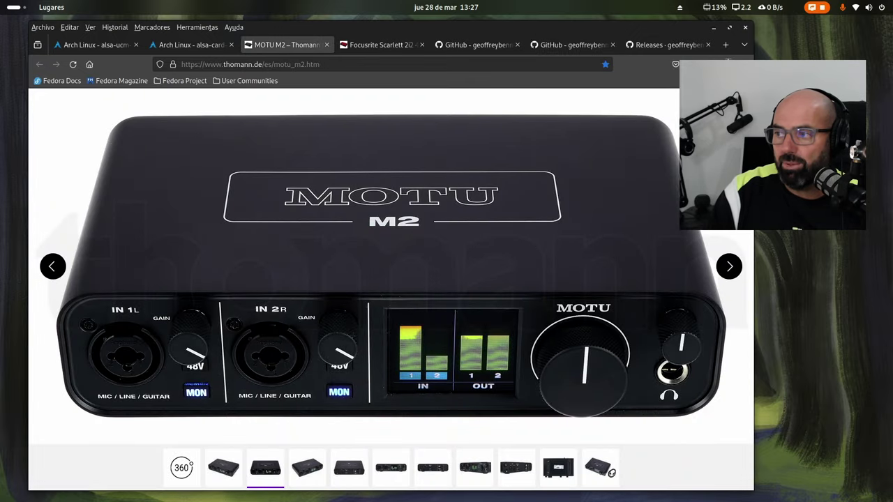
pyautogui.press('Escape')
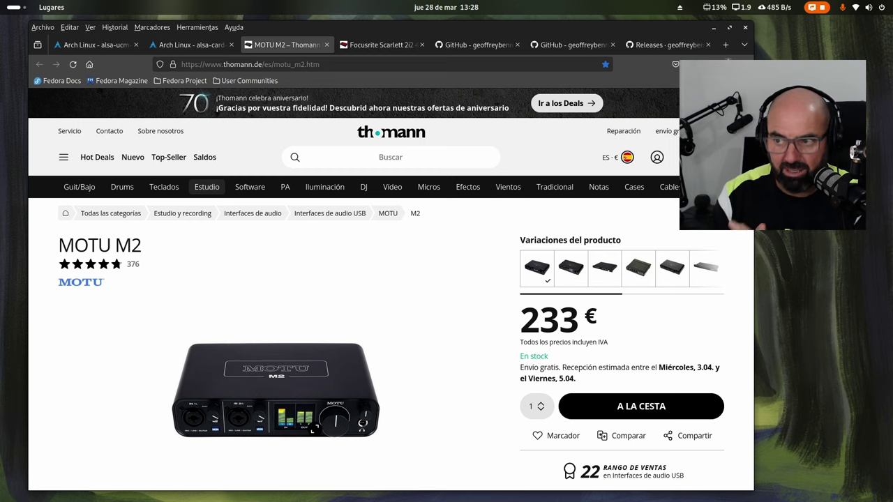
pyautogui.click(380, 44)
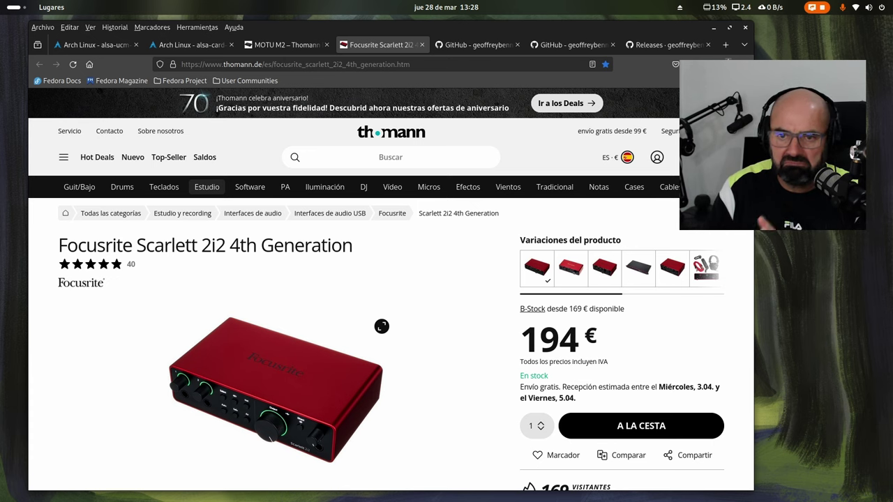
pyautogui.click(713, 27)
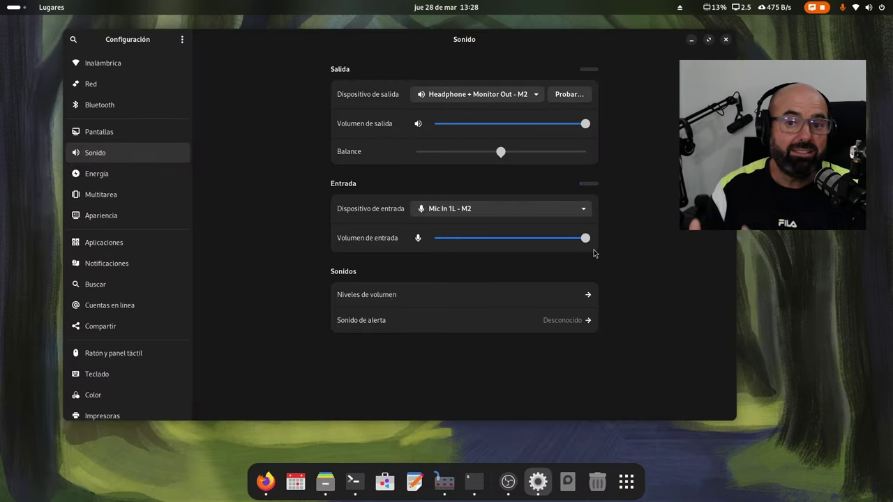